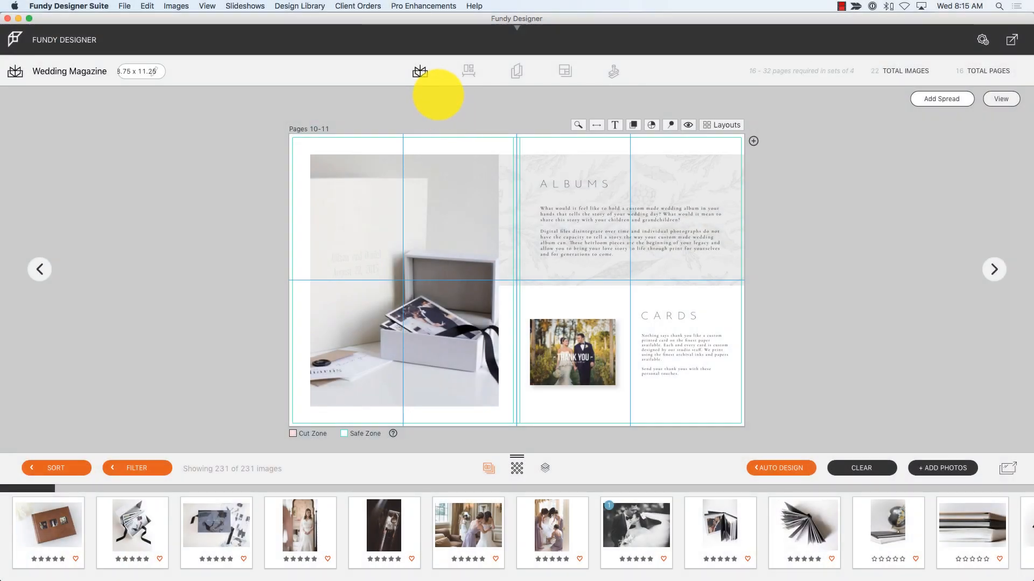
- Start a new studio magazine with Millers as the print company and Magazine as the size
{"action": "left_click", "coordinate": [420, 71]}
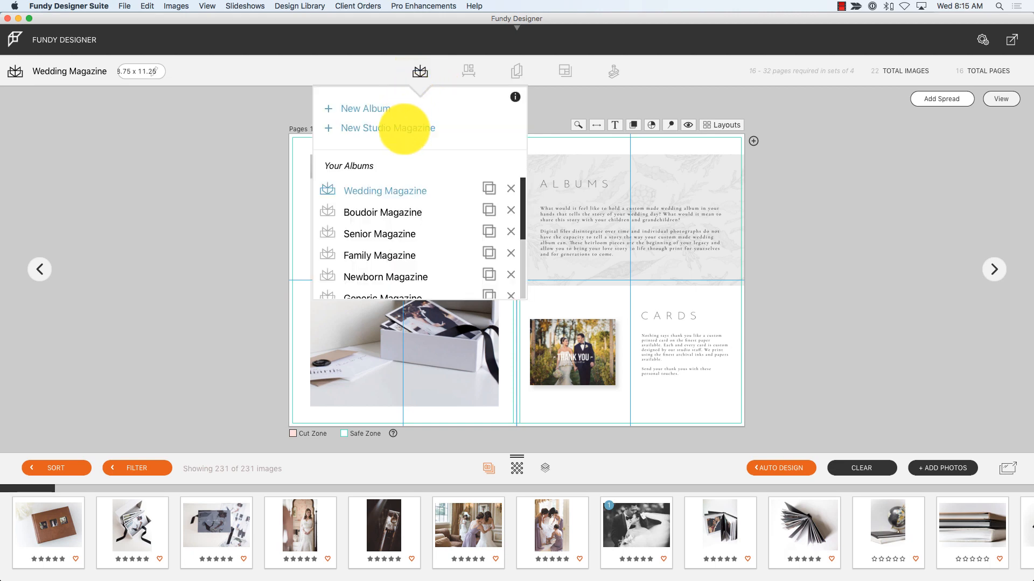
{"action": "left_click", "coordinate": [403, 128]}
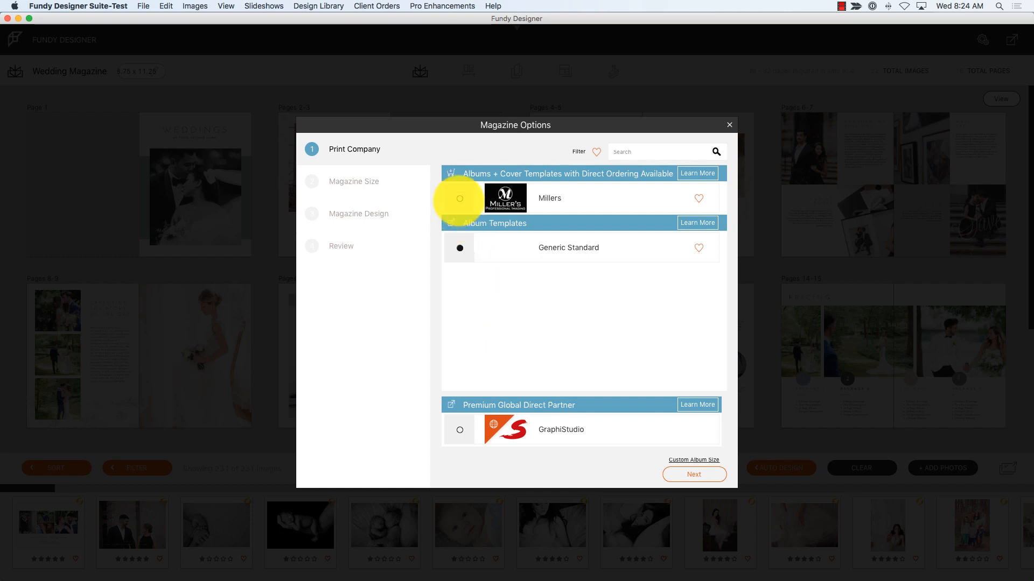
{"action": "left_click", "coordinate": [460, 199]}
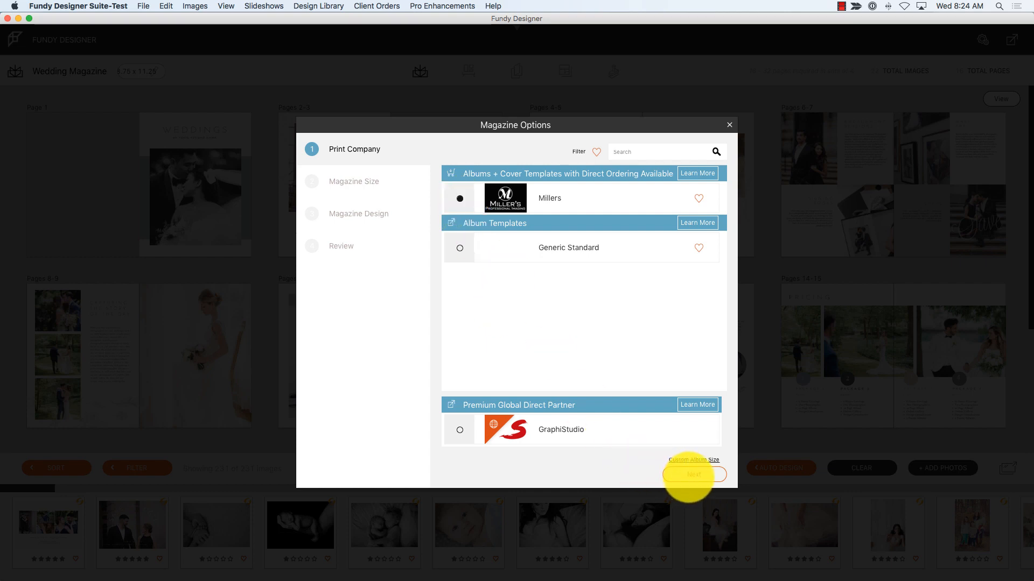
{"action": "left_click", "coordinate": [689, 476]}
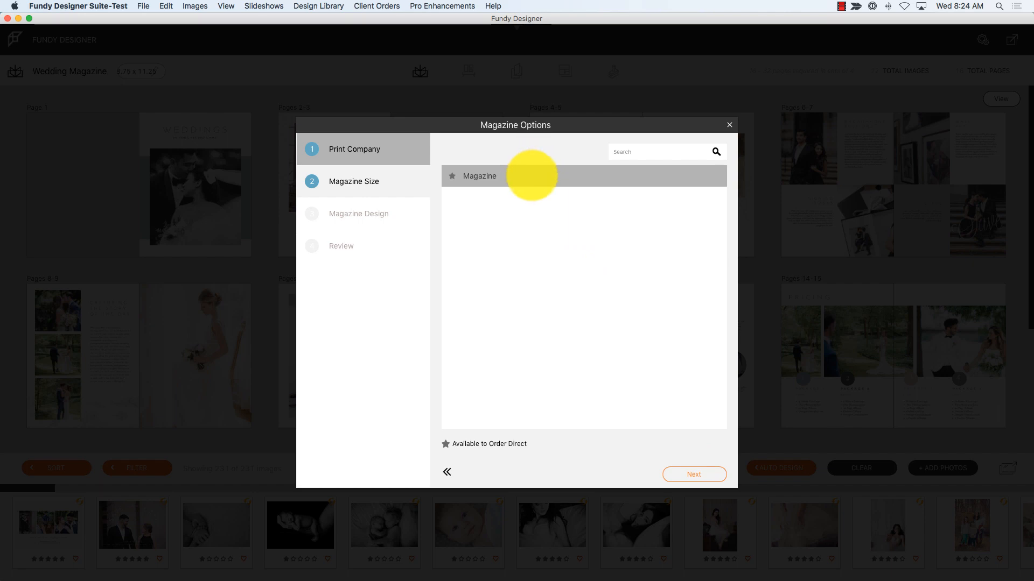
{"action": "left_click", "coordinate": [532, 177]}
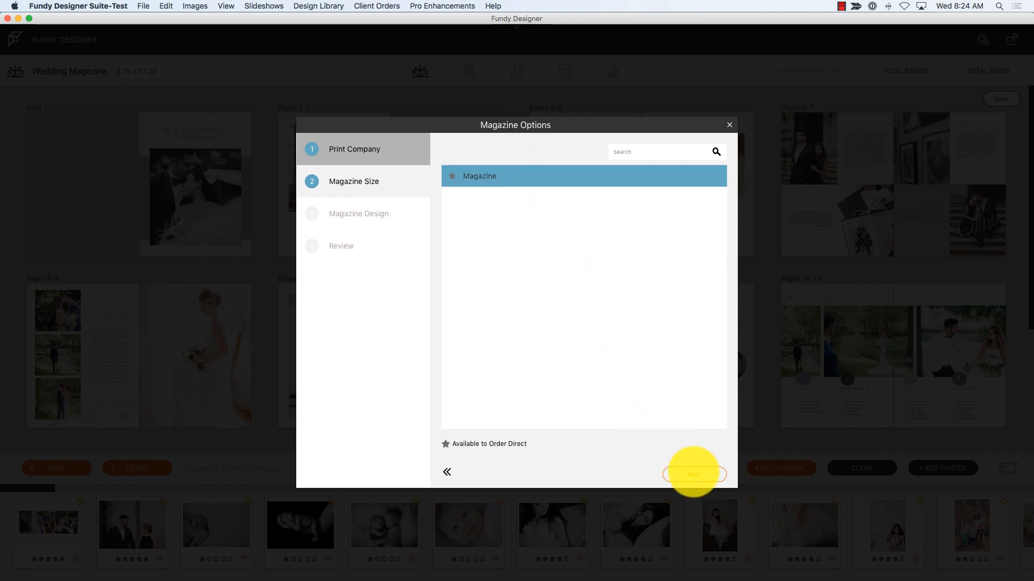
{"action": "left_click", "coordinate": [693, 474]}
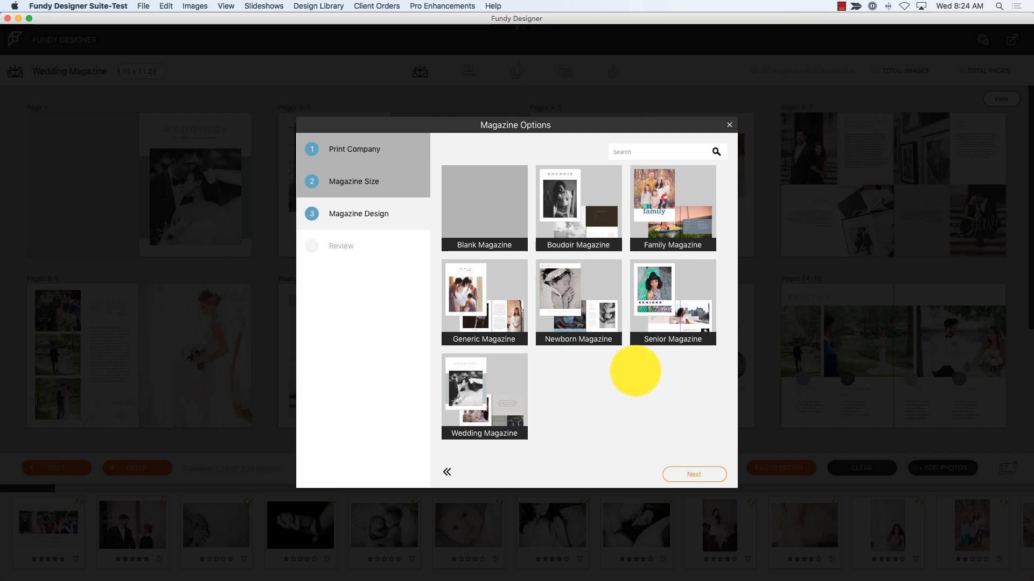
- Try out the blank, generic, newborn, boudoir, family and senior magazine designs one after another
{"action": "left_click", "coordinate": [504, 201]}
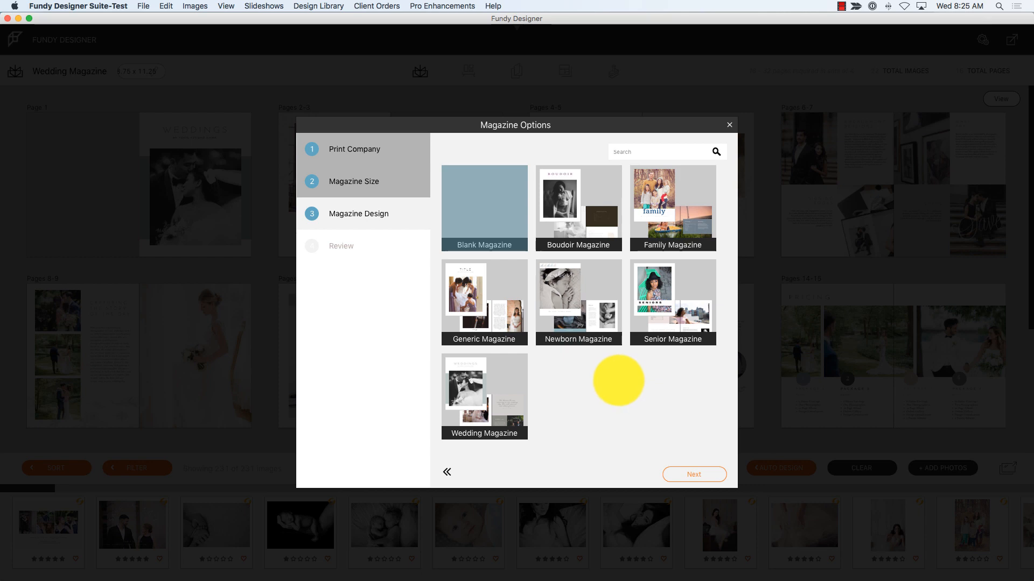
{"action": "left_click", "coordinate": [504, 299]}
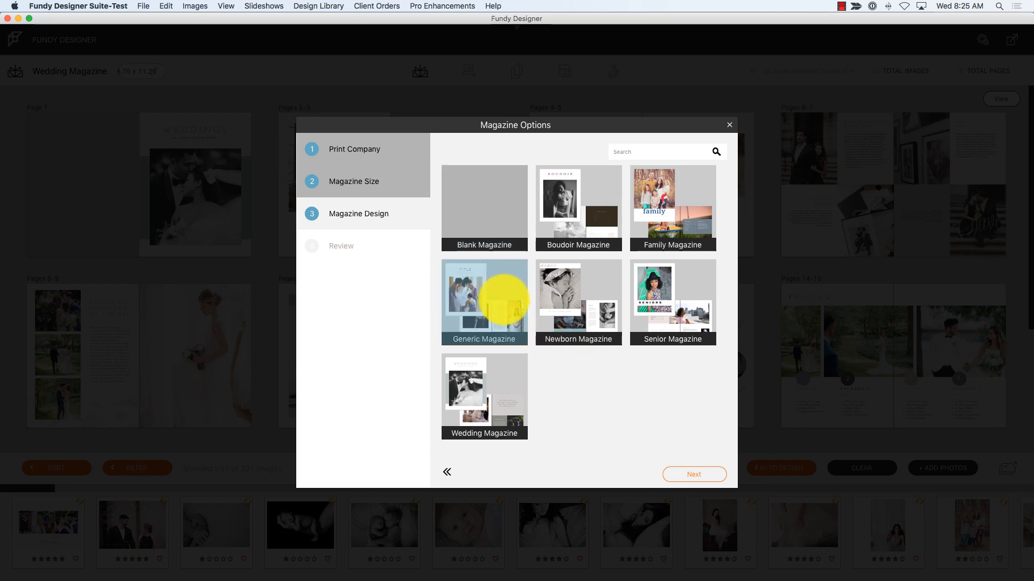
{"action": "left_click", "coordinate": [583, 303]}
{"action": "left_click", "coordinate": [582, 195]}
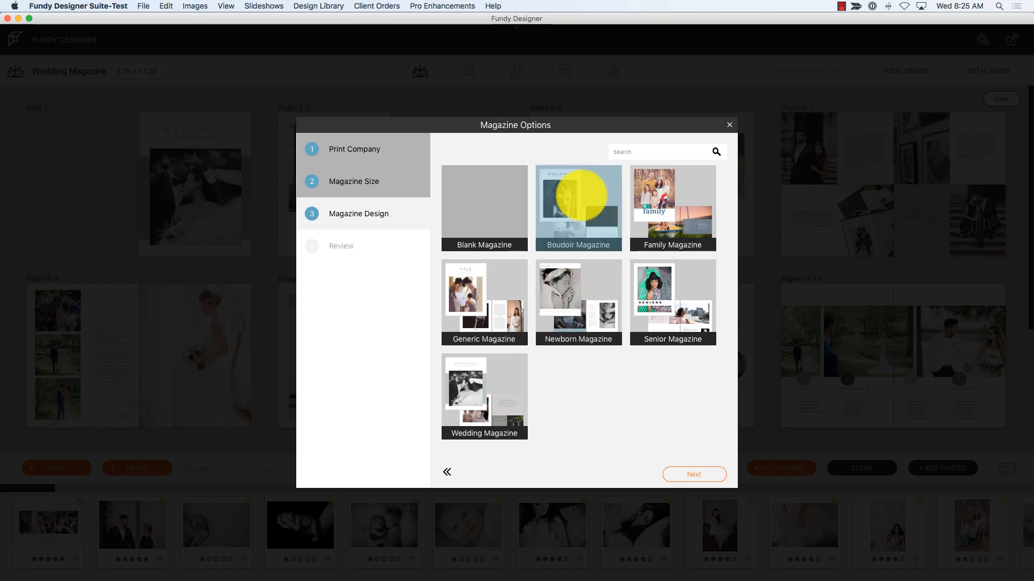
{"action": "left_click", "coordinate": [686, 189]}
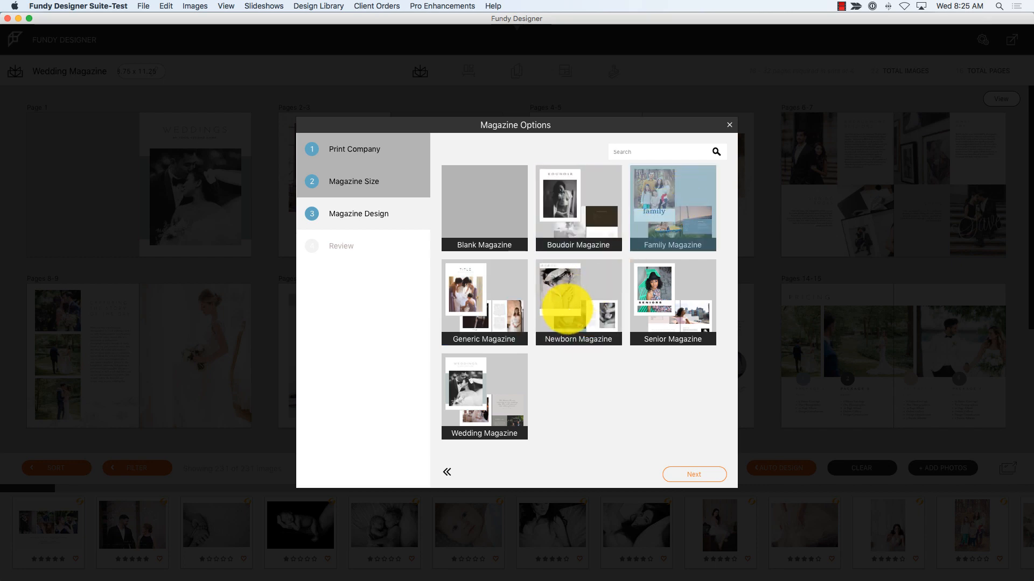
{"action": "left_click", "coordinate": [566, 309]}
{"action": "left_click", "coordinate": [657, 308]}
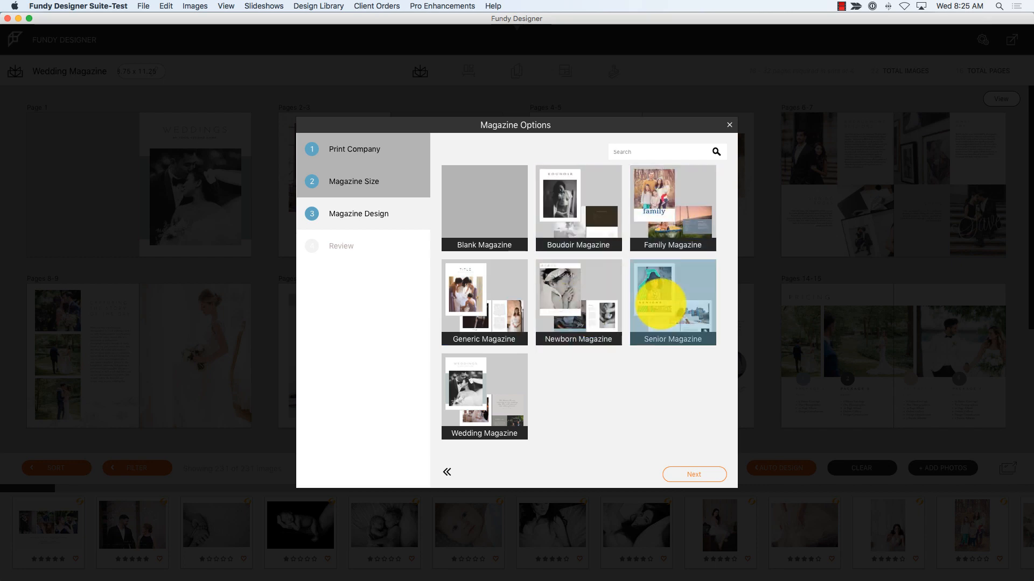
- Choose the Wedding Magazine design, name the magazine "Wedding Magazine 5" and save it
{"action": "left_click", "coordinate": [501, 386]}
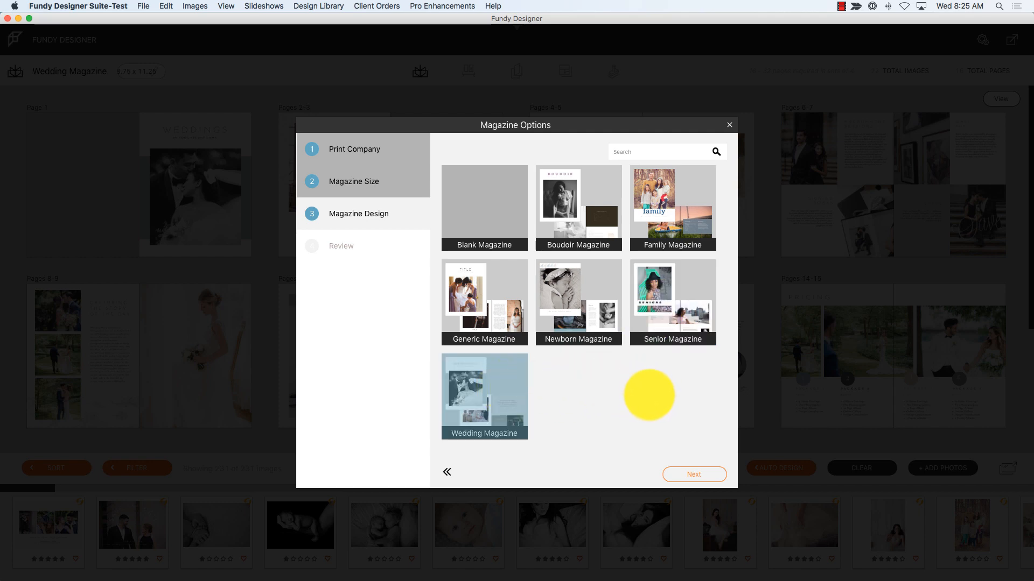
{"action": "left_click", "coordinate": [692, 474]}
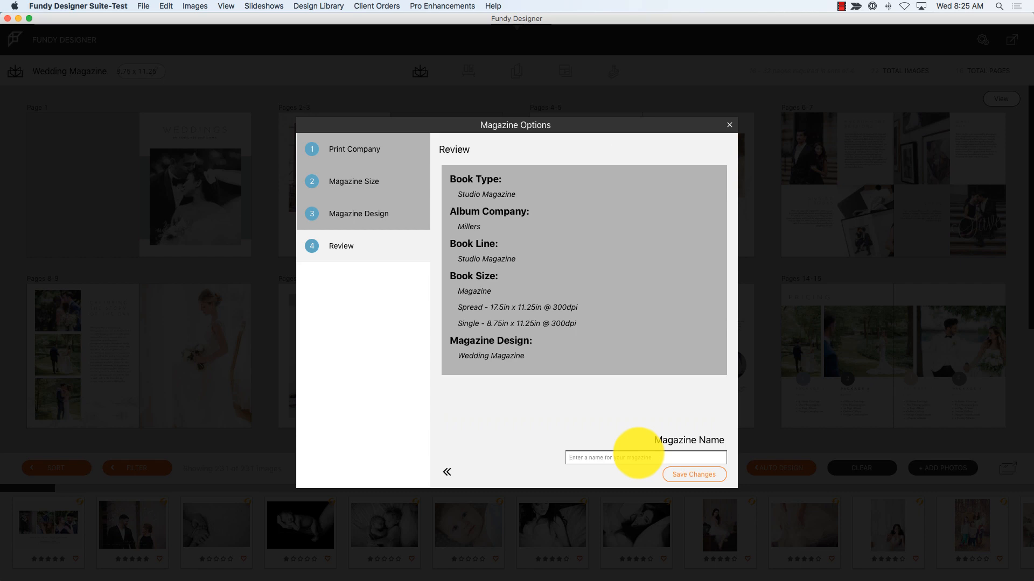
{"action": "type", "text": "Wedding Magazine 5"}
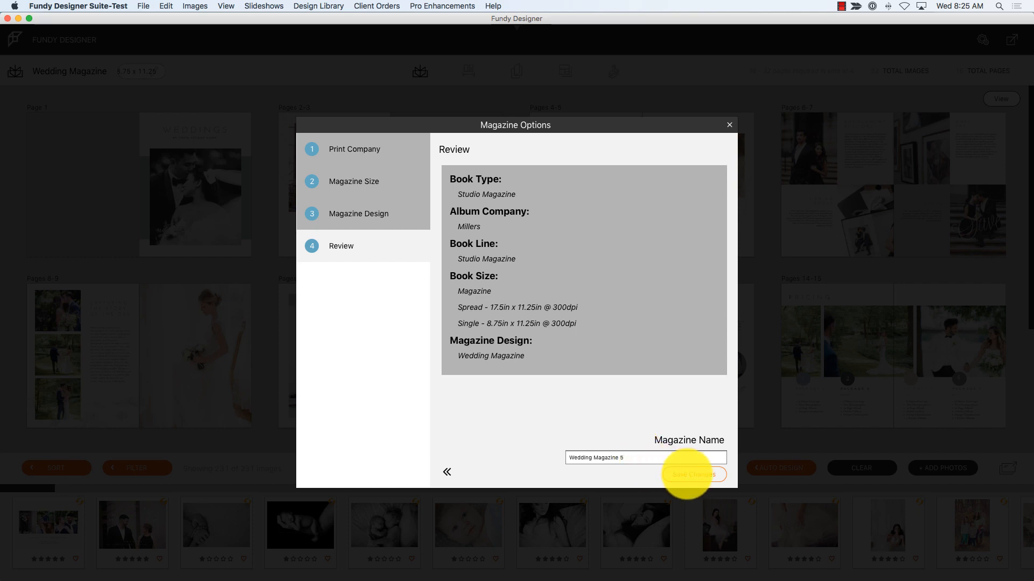
{"action": "left_click", "coordinate": [691, 474]}
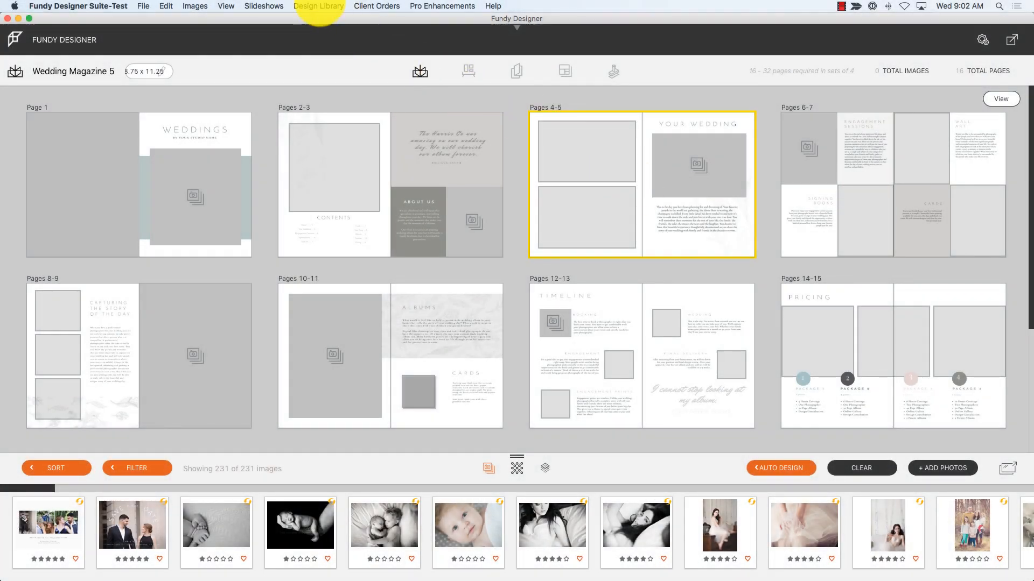
- Filter the downloadable album designs by the Studio Magazine type and look through the available magazine designs
{"action": "left_click", "coordinate": [318, 6]}
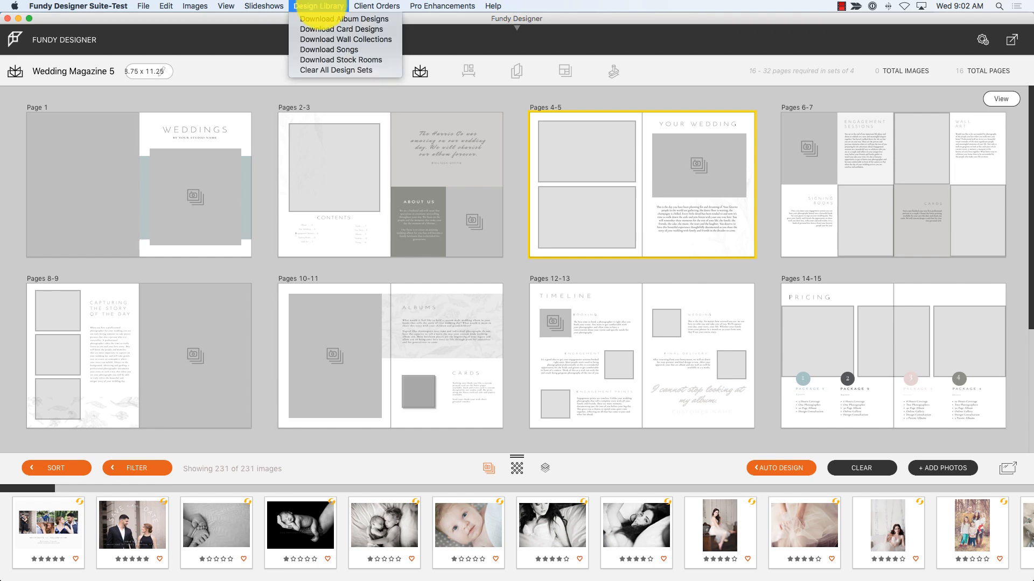
{"action": "left_click", "coordinate": [333, 19]}
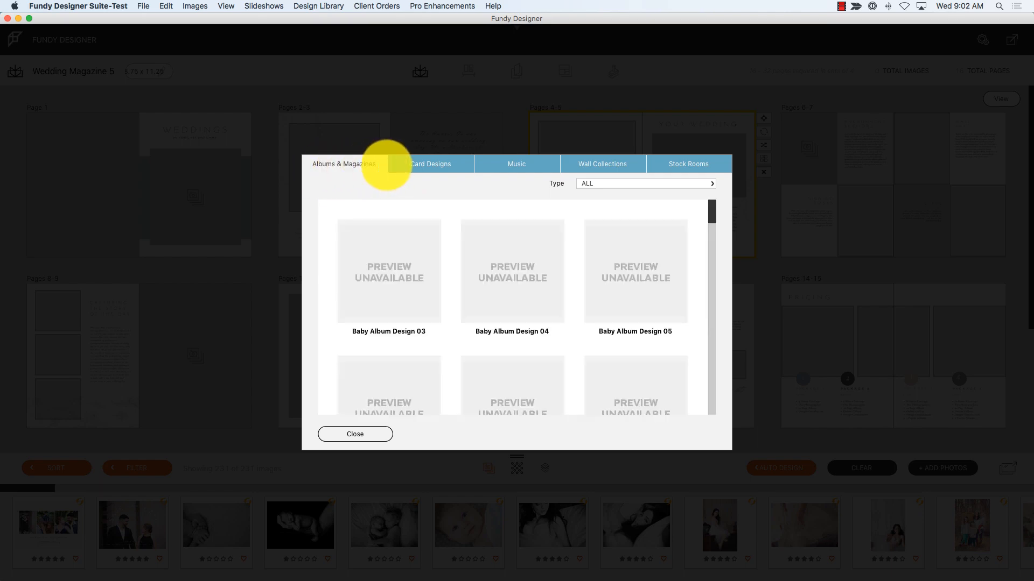
{"action": "left_click", "coordinate": [663, 185]}
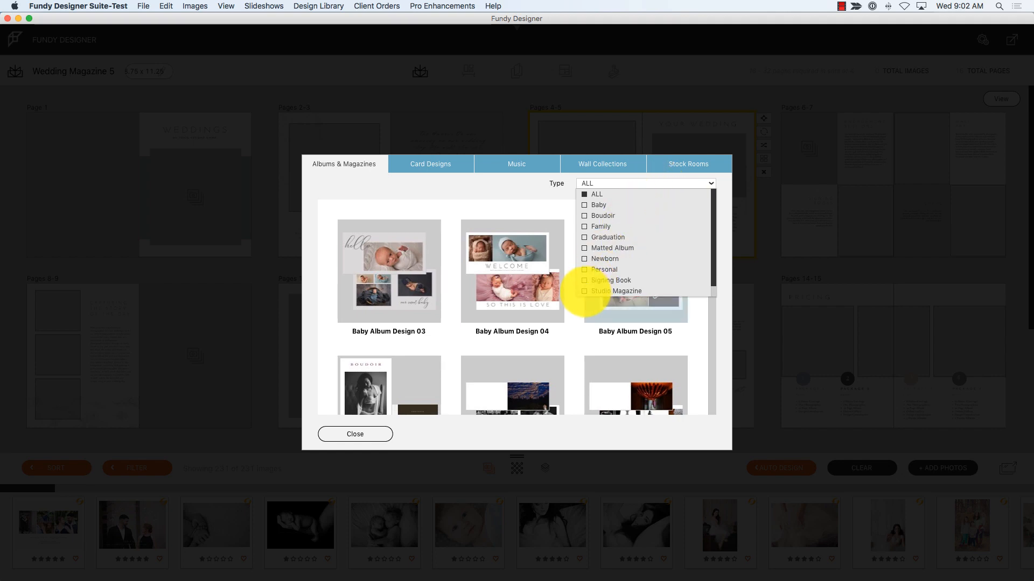
{"action": "left_click", "coordinate": [587, 292]}
{"action": "left_click", "coordinate": [490, 196]}
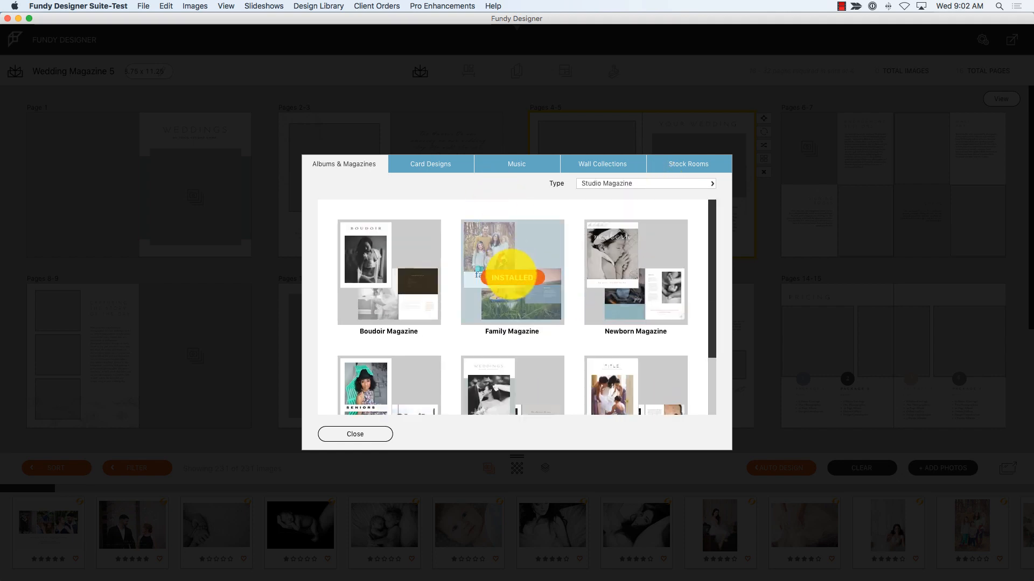
{"action": "scroll", "coordinate": [511, 277], "scroll_direction": "down", "scroll_amount": 3}
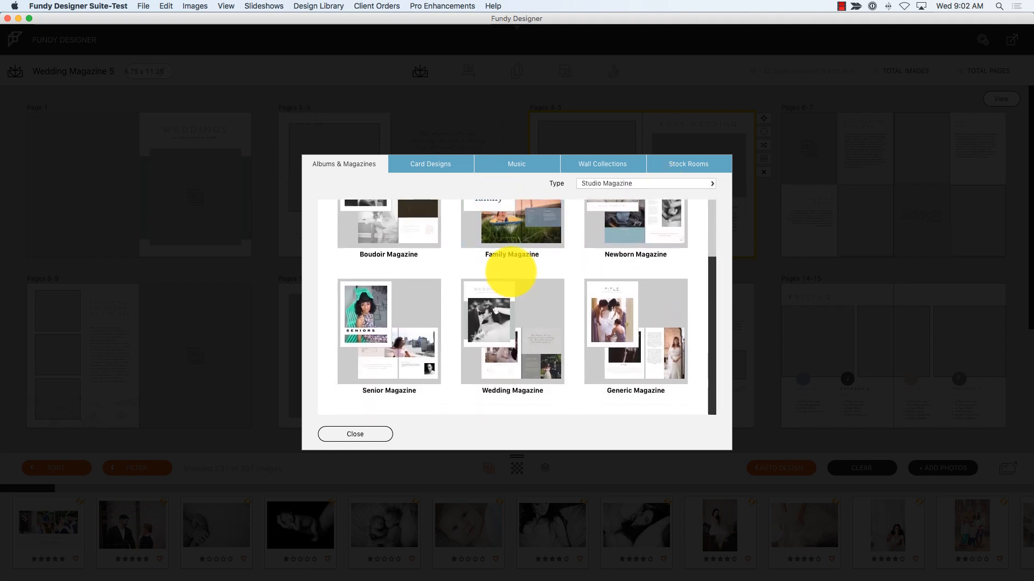
{"action": "scroll", "coordinate": [510, 272], "scroll_direction": "up", "scroll_amount": 3}
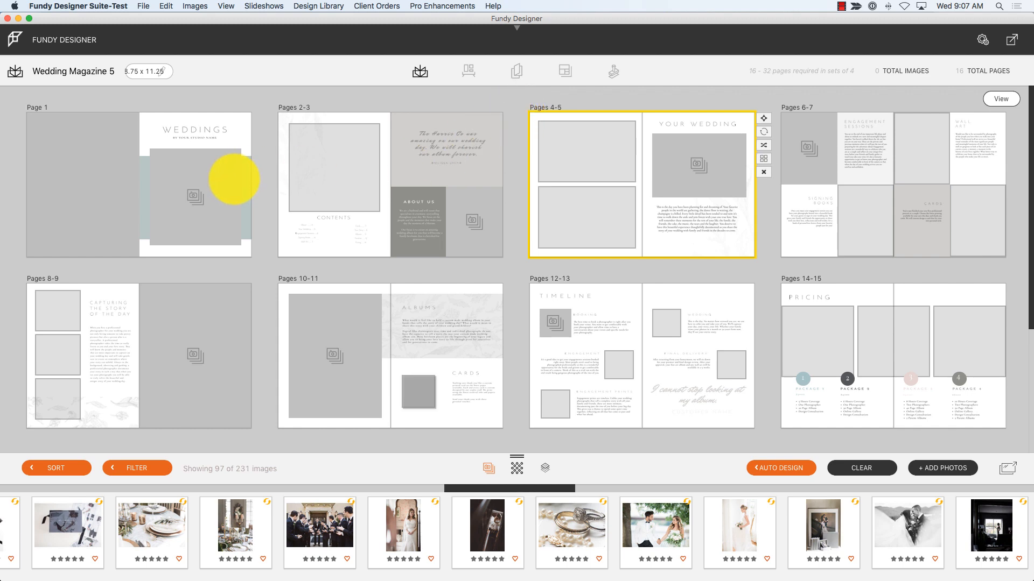
- Open the cover page, place the photo of the bride holding her bouquet in its frame and shift the image down within it
{"action": "double_click", "coordinate": [234, 178]}
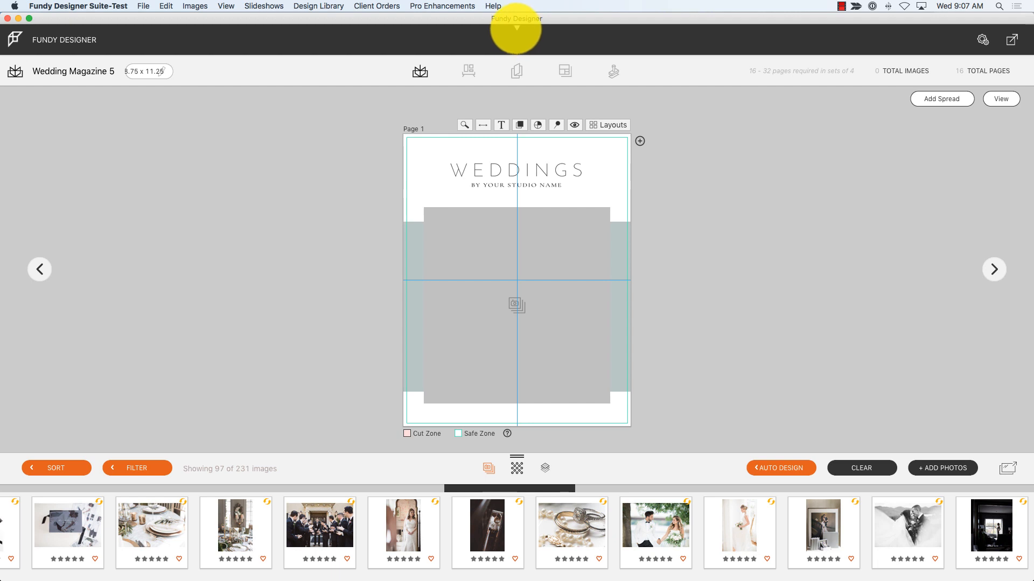
{"action": "left_click", "coordinate": [516, 27]}
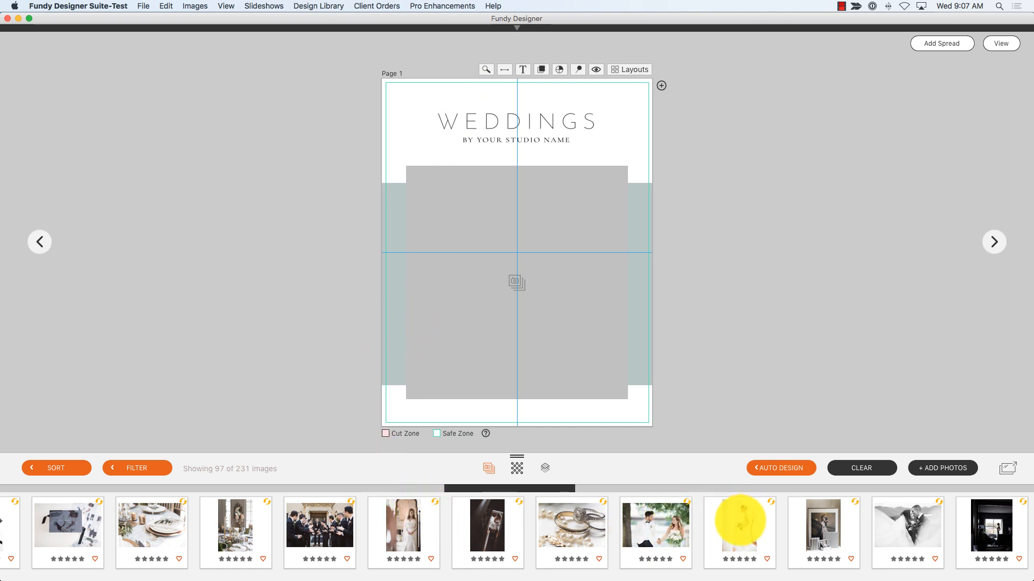
{"action": "left_click_drag", "start_coordinate": [738, 517], "coordinate": [536, 318]}
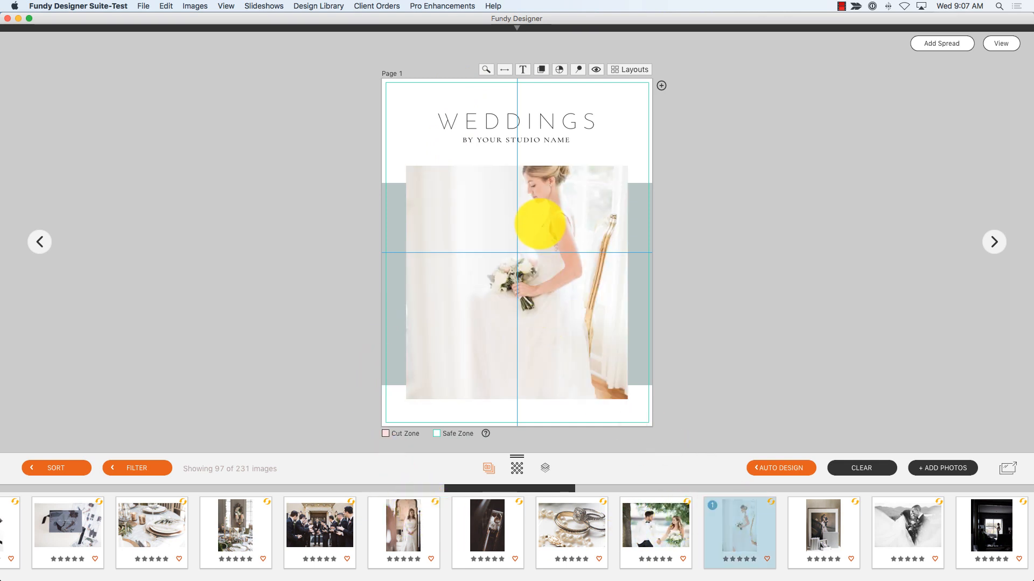
{"action": "left_click", "coordinate": [538, 215]}
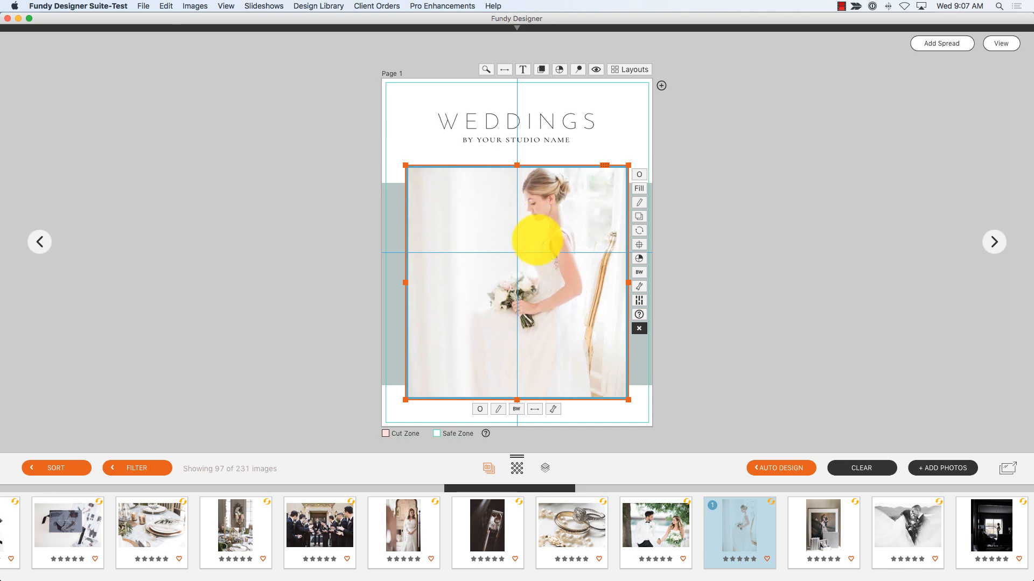
{"action": "left_click_drag", "start_coordinate": [538, 230], "coordinate": [582, 307]}
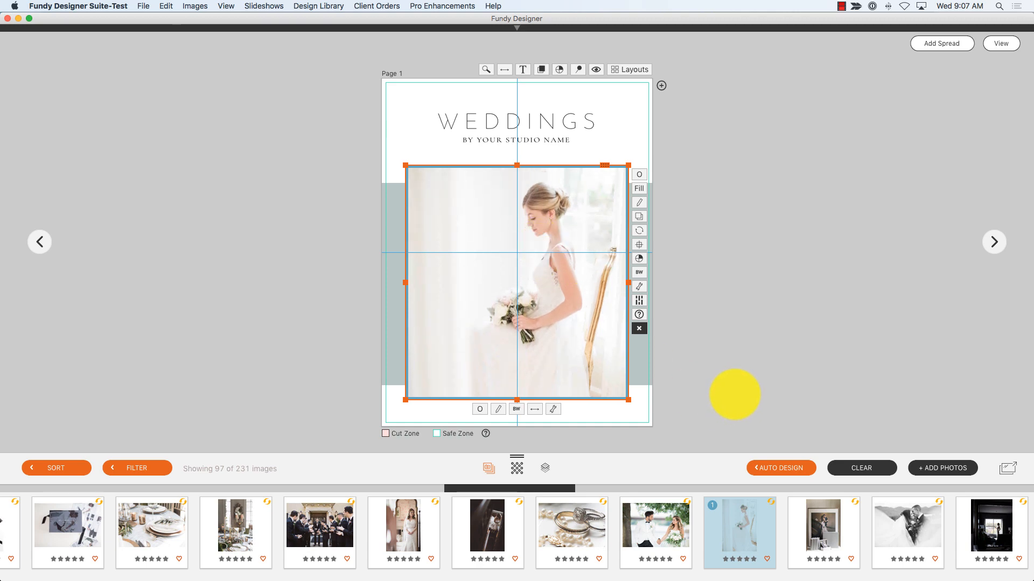
- Add the four neighbouring photos, from the bride in the doorway to the couple holding hands, to the cover's photo frame
{"action": "left_click", "coordinate": [414, 526]}
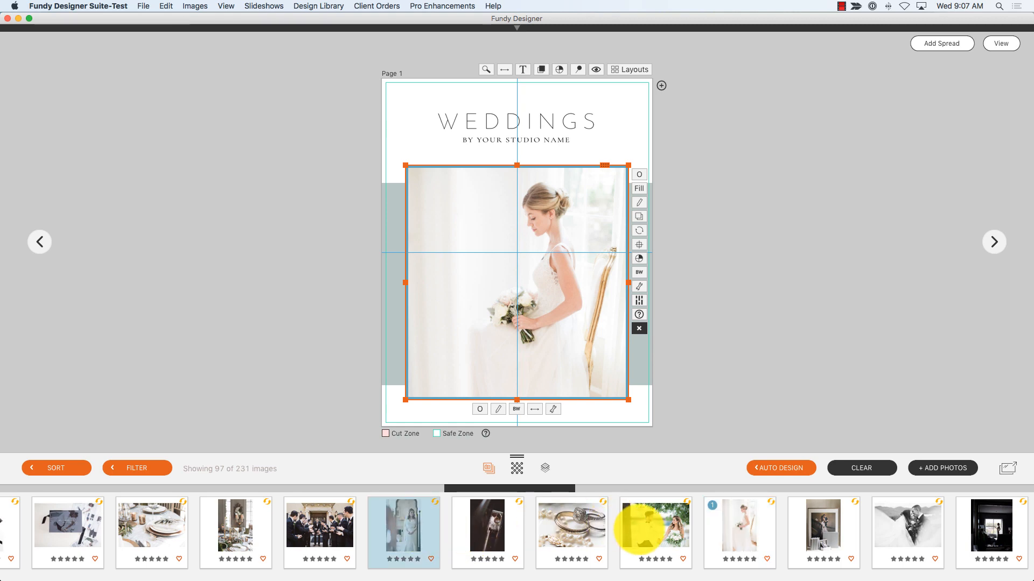
{"action": "left_click", "coordinate": [641, 531], "text": "shift"}
{"action": "left_click_drag", "start_coordinate": [641, 530], "coordinate": [560, 347]}
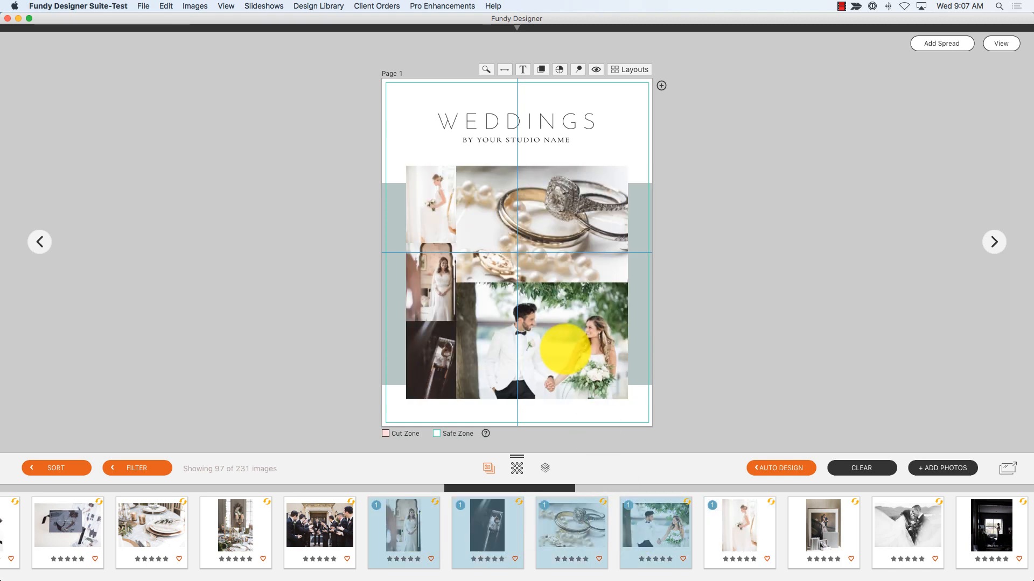
- Set the spacing between the cover's photos to 24 and narrow the photo group slightly at the sides
{"action": "left_click", "coordinate": [564, 350]}
{"action": "left_click", "coordinate": [639, 286]}
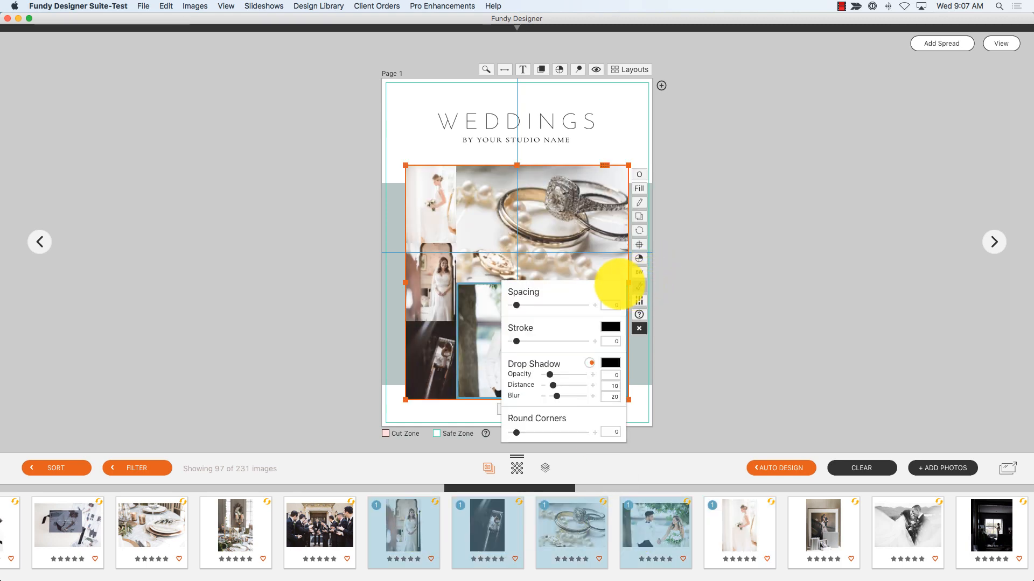
{"action": "left_click_drag", "start_coordinate": [516, 305], "coordinate": [533, 305]}
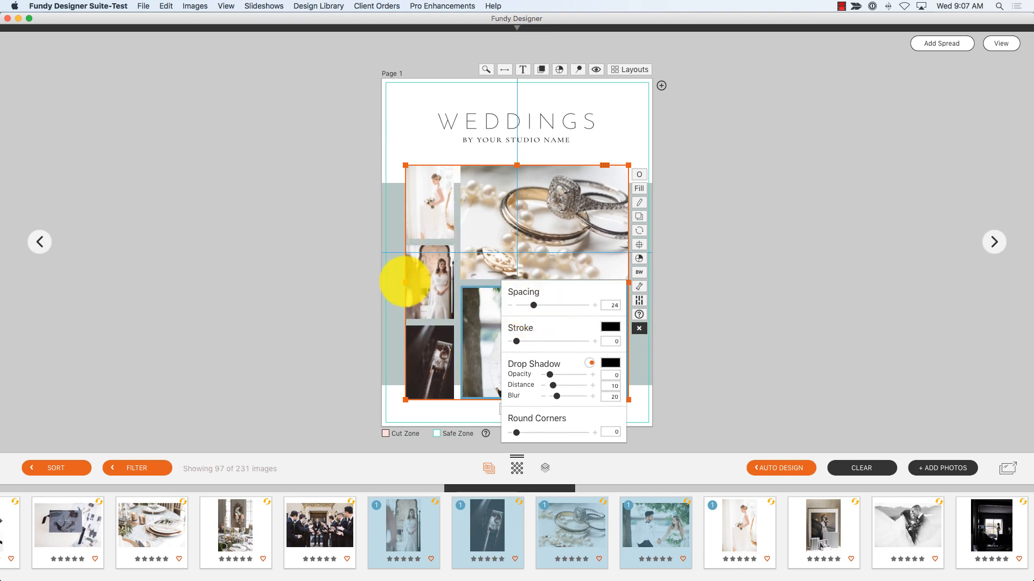
{"action": "left_click_drag", "start_coordinate": [405, 282], "coordinate": [415, 282]}
{"action": "left_click", "coordinate": [685, 280]}
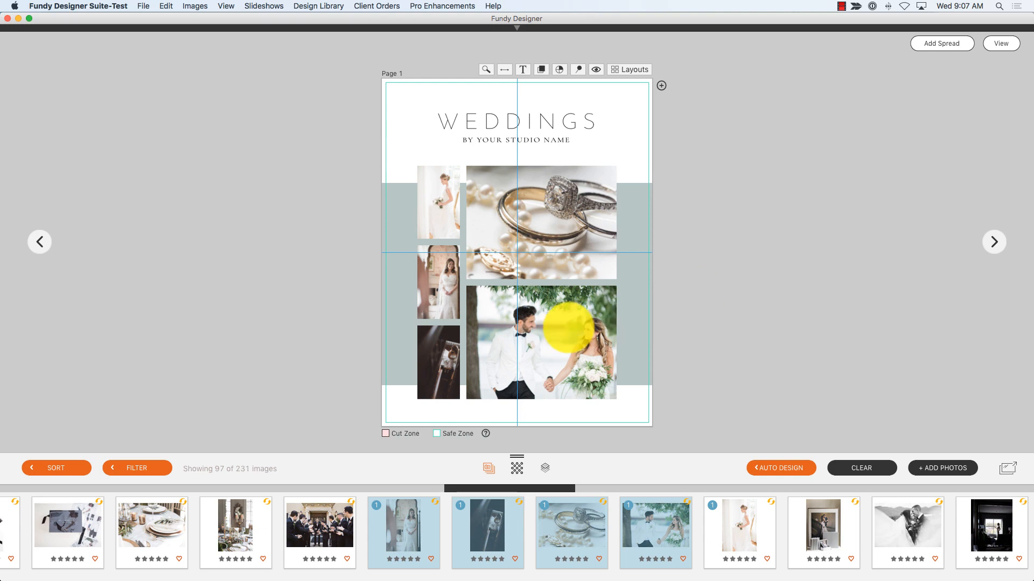
- Remove the four added photos from the cover, keeping only the bride with her bouquet
{"action": "double_click", "coordinate": [568, 328]}
{"action": "double_click", "coordinate": [487, 300]}
{"action": "double_click", "coordinate": [540, 282]}
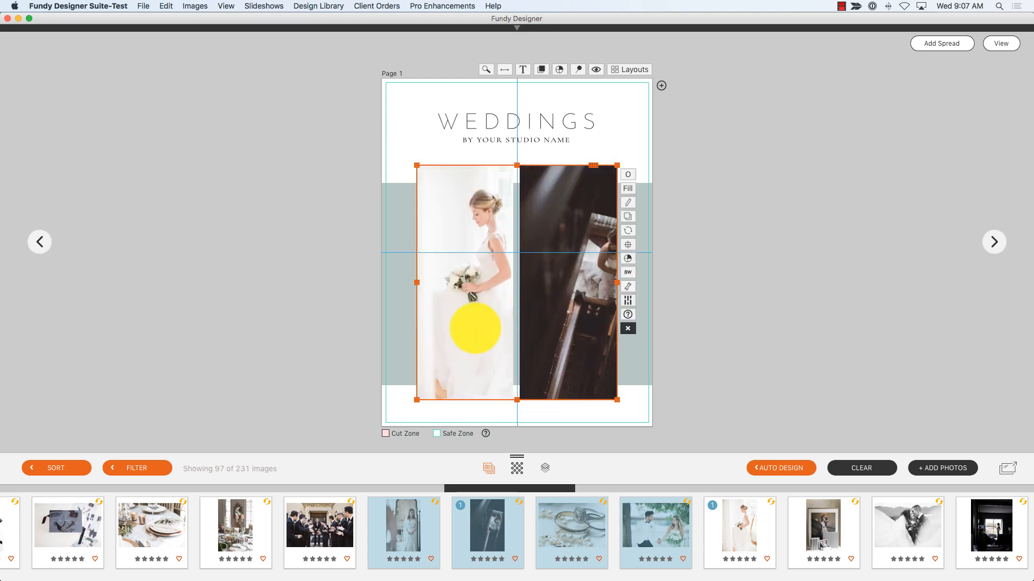
{"action": "double_click", "coordinate": [547, 327]}
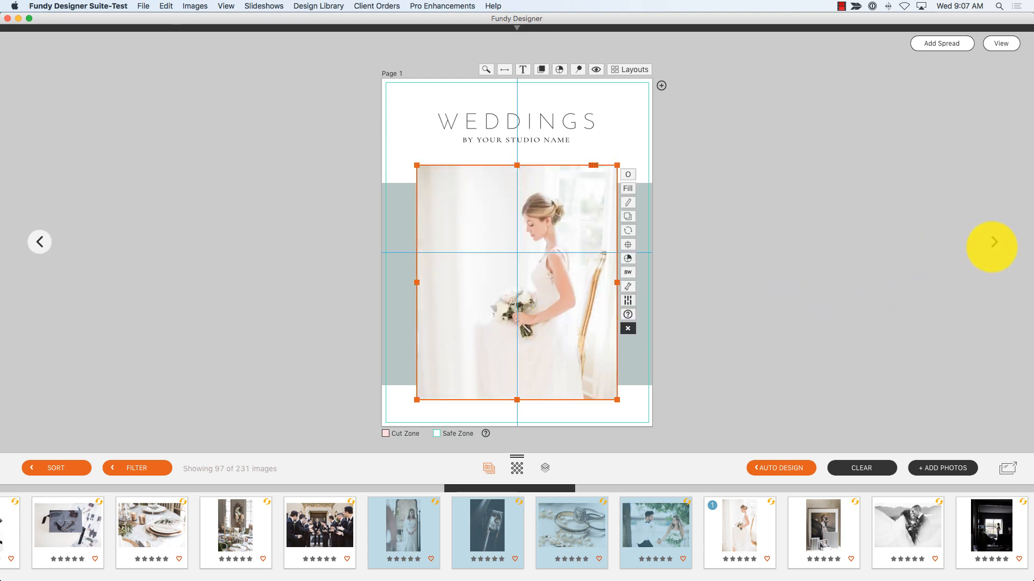
- On pages 2-3, place the black-and-white couple photo above Contents and the couple on the red sofa beside About Us
{"action": "left_click", "coordinate": [994, 243]}
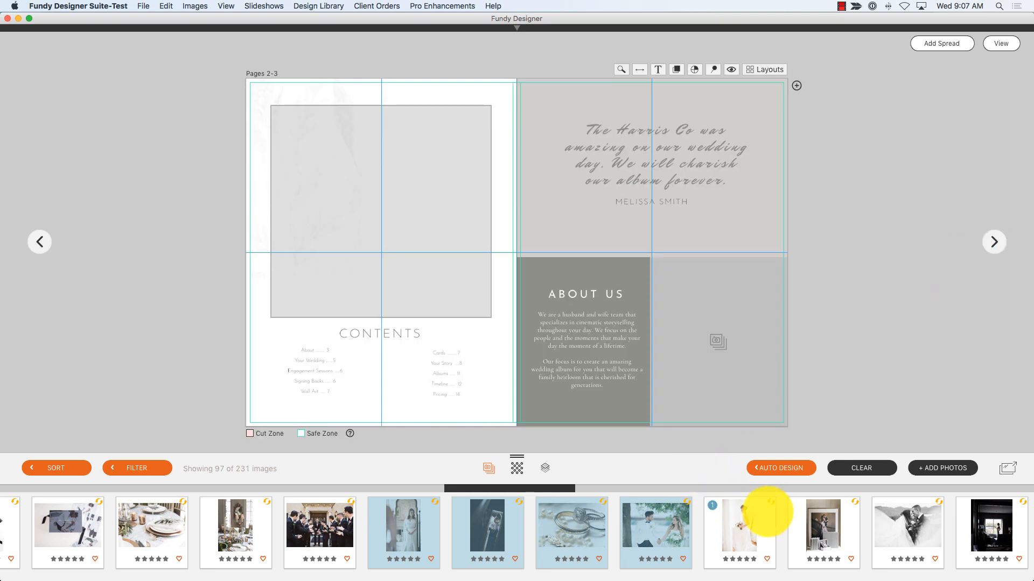
{"action": "scroll", "coordinate": [754, 527], "scroll_direction": "right", "scroll_amount": 10}
{"action": "left_click_drag", "start_coordinate": [268, 537], "coordinate": [383, 297]}
{"action": "left_click_drag", "start_coordinate": [672, 529], "coordinate": [722, 388]}
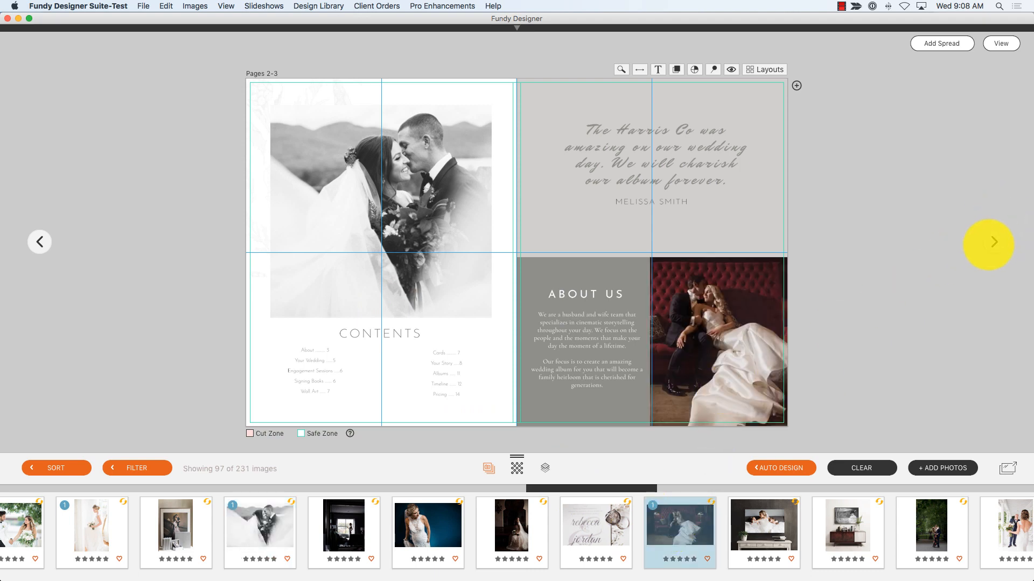
- On pages 4-5, place the red sofa couple above the bride on blue, and the bride and groom on the porch under Your Wedding
{"action": "left_click", "coordinate": [991, 242]}
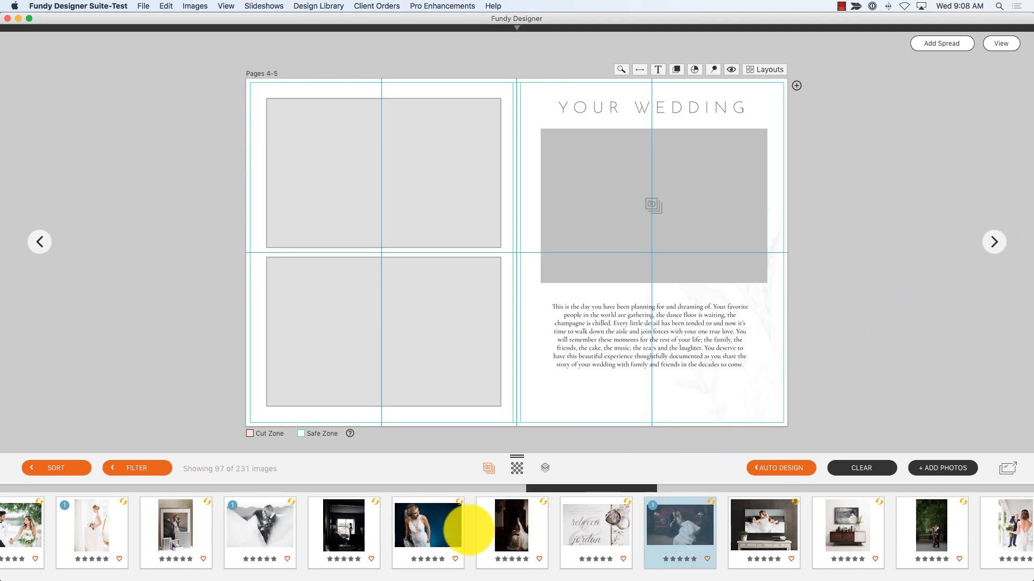
{"action": "left_click_drag", "start_coordinate": [462, 531], "coordinate": [419, 345]}
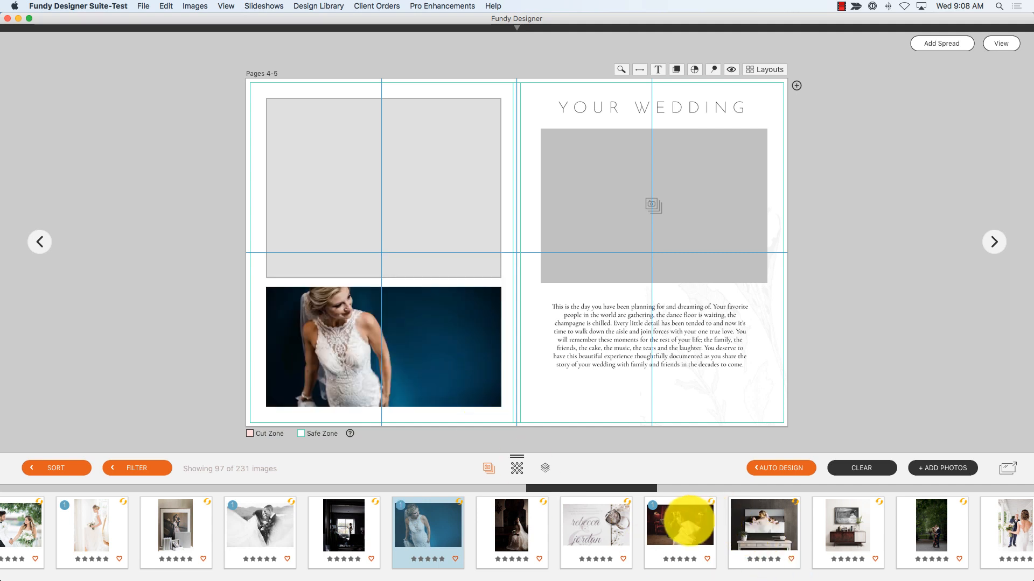
{"action": "left_click_drag", "start_coordinate": [688, 526], "coordinate": [475, 243]}
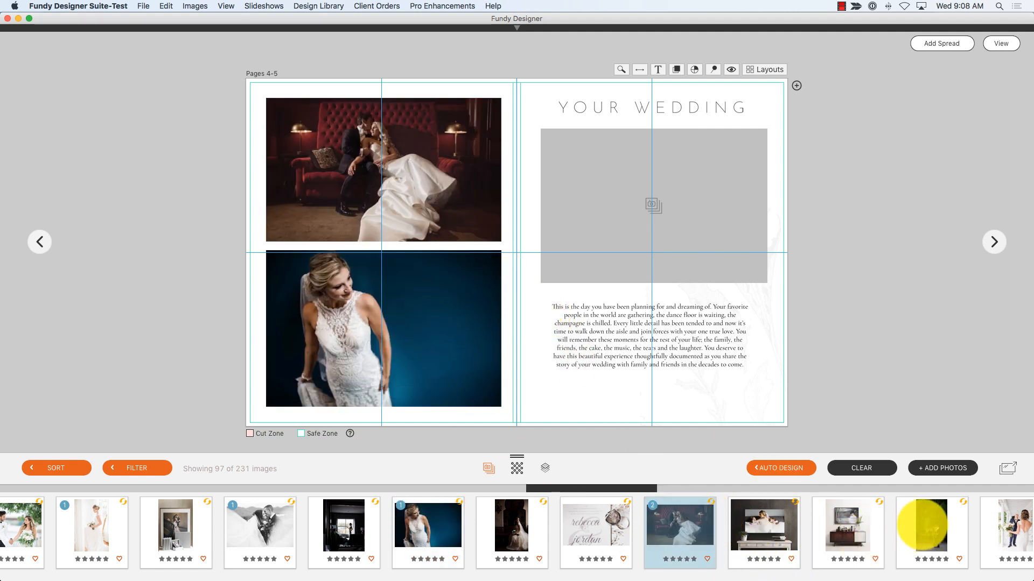
{"action": "left_click", "coordinate": [1012, 530]}
{"action": "left_click_drag", "start_coordinate": [640, 226], "coordinate": [636, 215]}
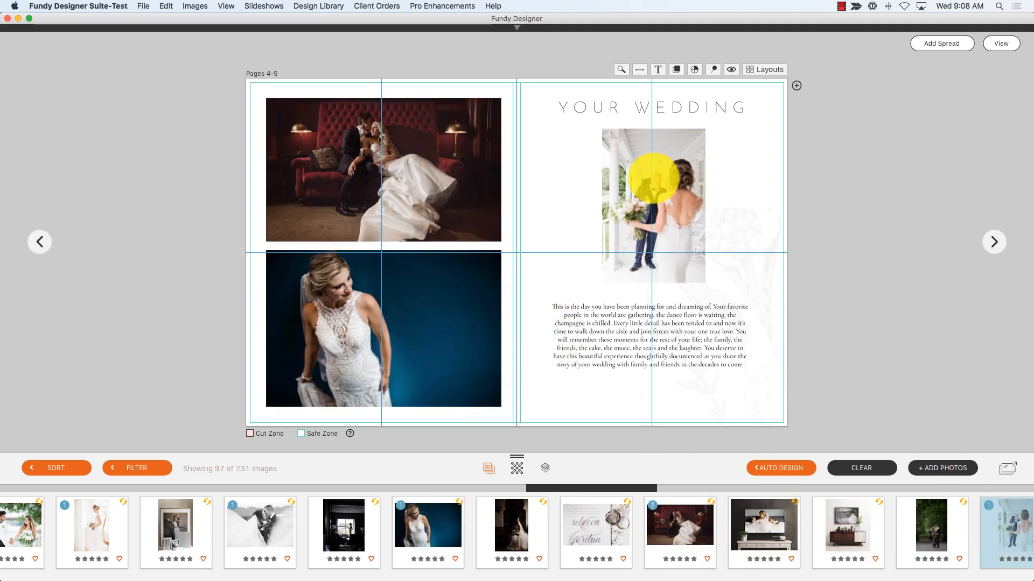
- On pages 10-11, place the stacked albums with white roses in the large frame and the white flat-lay of prints beside Cards
{"action": "left_click", "coordinate": [995, 242]}
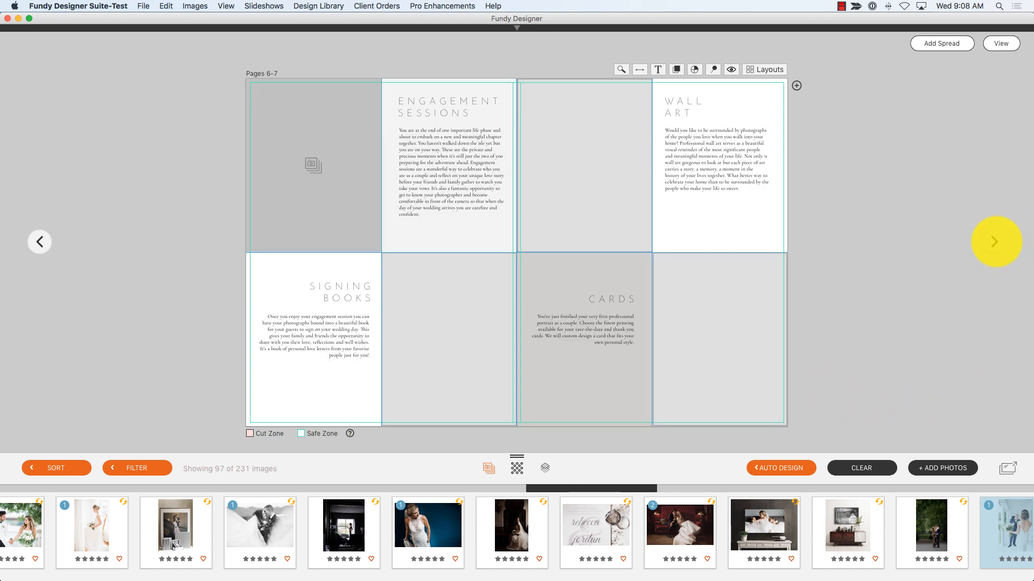
{"action": "left_click", "coordinate": [995, 241]}
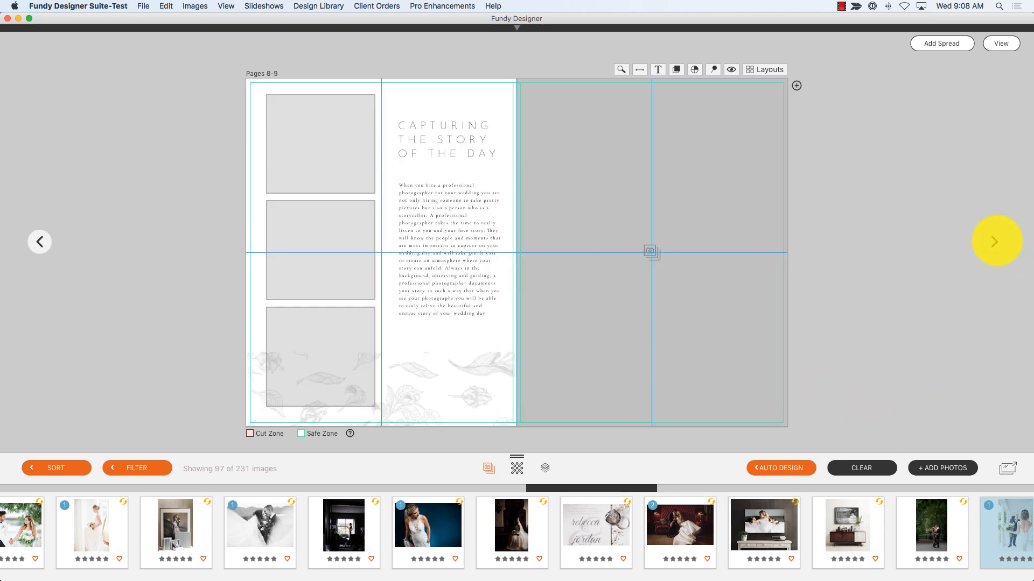
{"action": "left_click", "coordinate": [995, 242]}
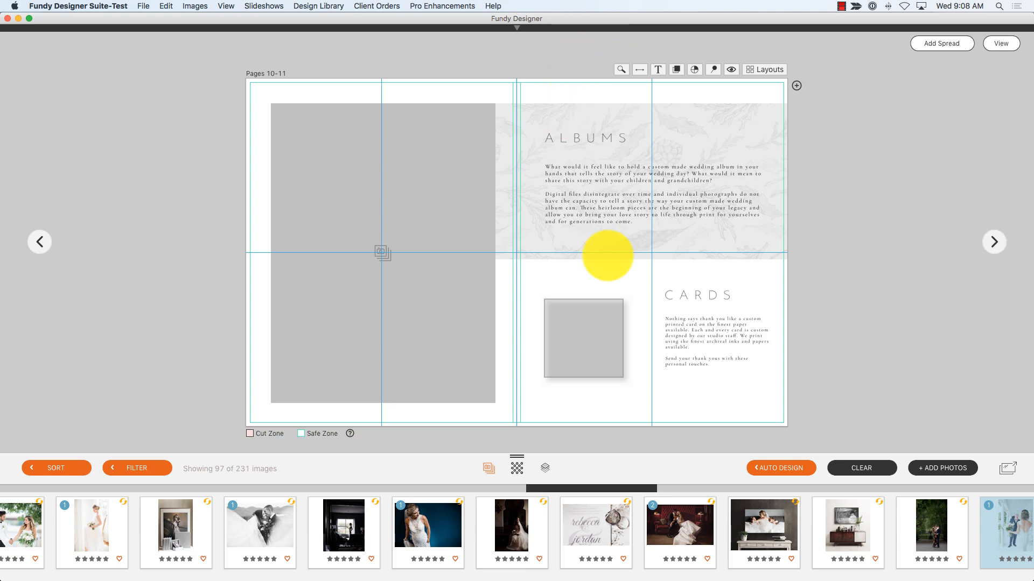
{"action": "scroll", "coordinate": [536, 496], "scroll_direction": "left", "scroll_amount": 10}
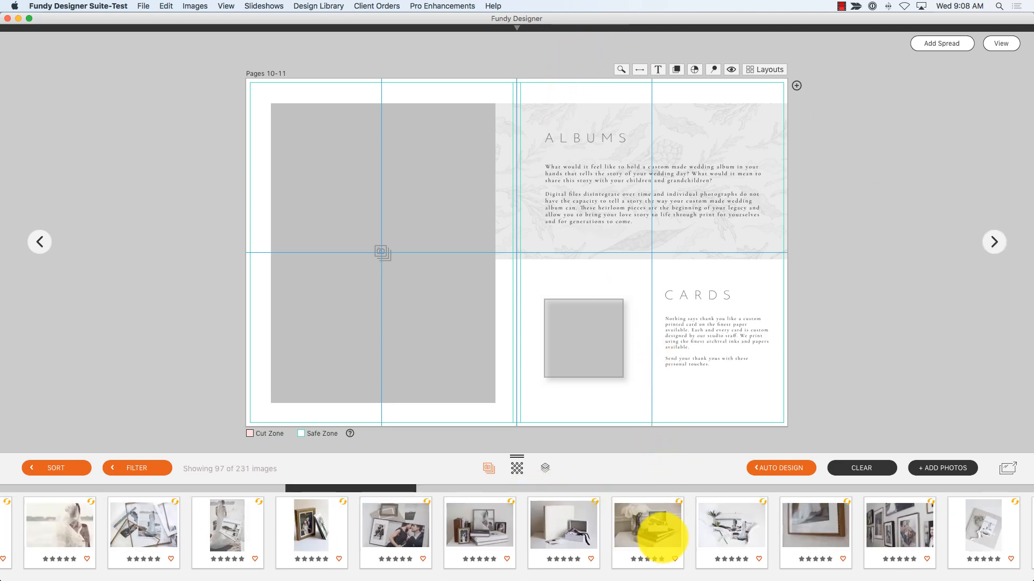
{"action": "left_click_drag", "start_coordinate": [653, 535], "coordinate": [404, 309]}
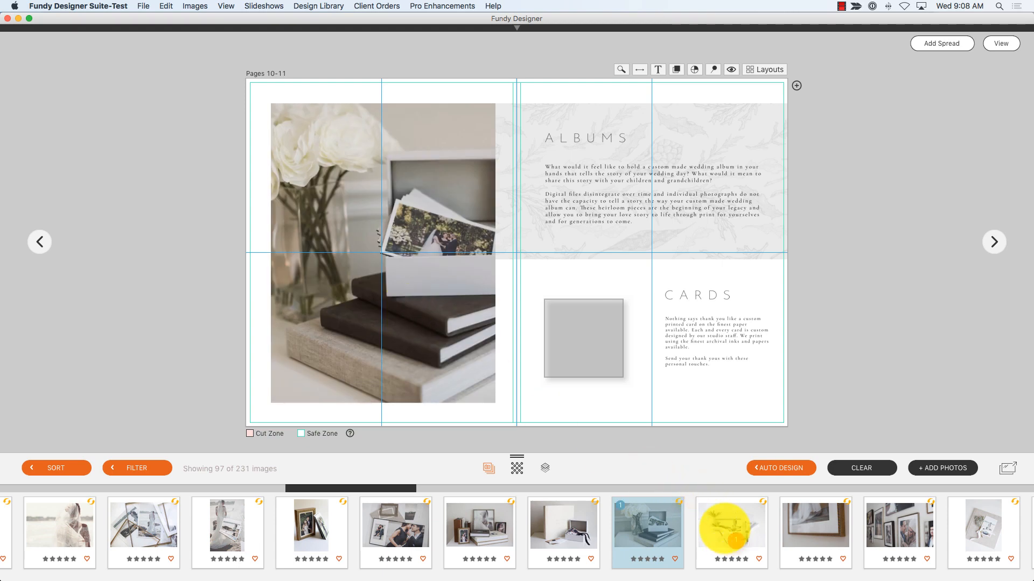
{"action": "left_click_drag", "start_coordinate": [727, 526], "coordinate": [584, 345]}
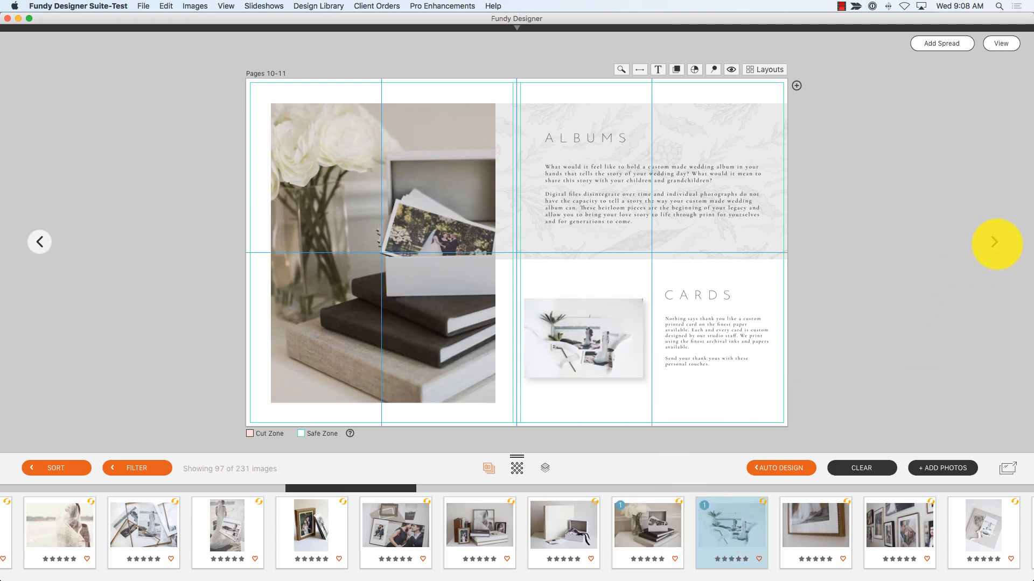
- On the Timeline spread, place the set dining table photo beside Engagement and the staircase photo beside Engagement Prints
{"action": "left_click", "coordinate": [994, 242]}
{"action": "left_click_drag", "start_coordinate": [344, 521], "coordinate": [460, 275]}
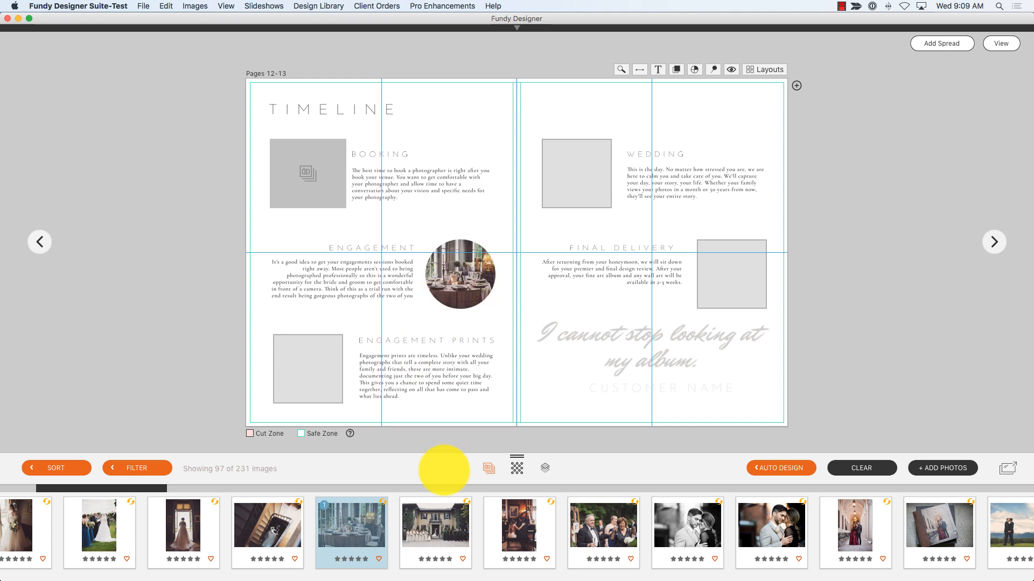
{"action": "left_click_drag", "start_coordinate": [271, 538], "coordinate": [307, 365]}
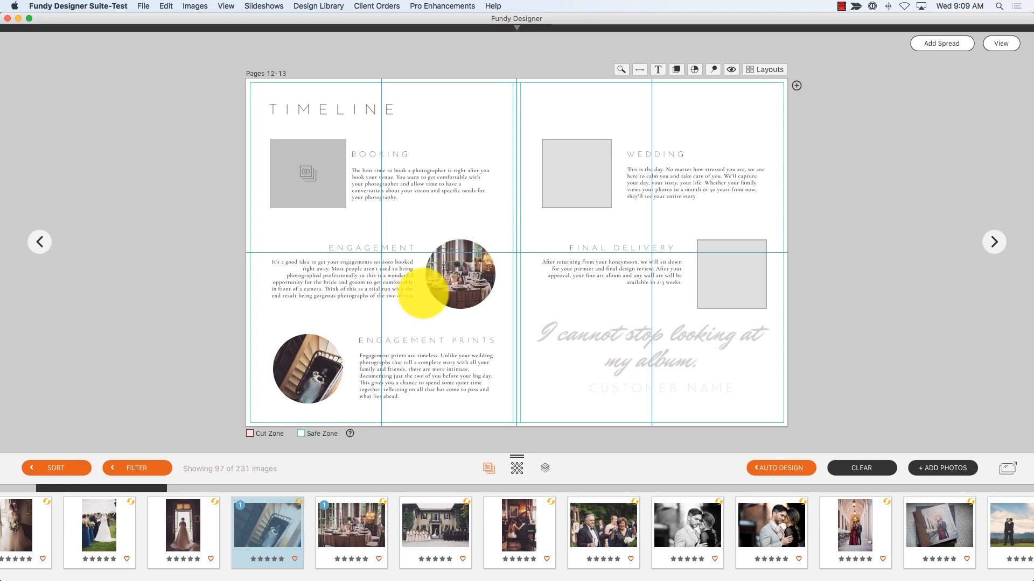
- Inspect the styling options of the circular Engagement photo, particularly its Round Corners setting
{"action": "left_click", "coordinate": [464, 275]}
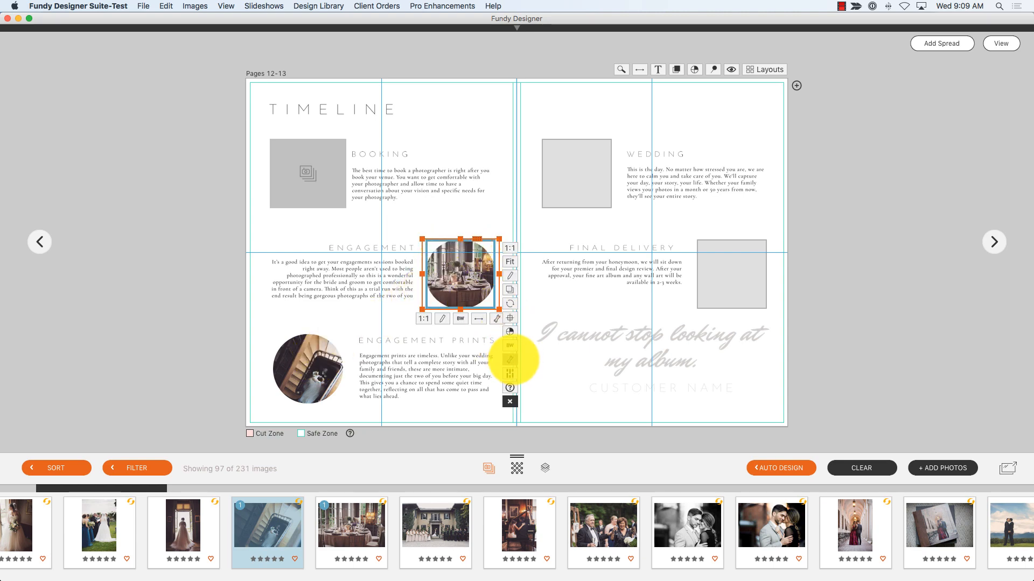
{"action": "left_click", "coordinate": [510, 359]}
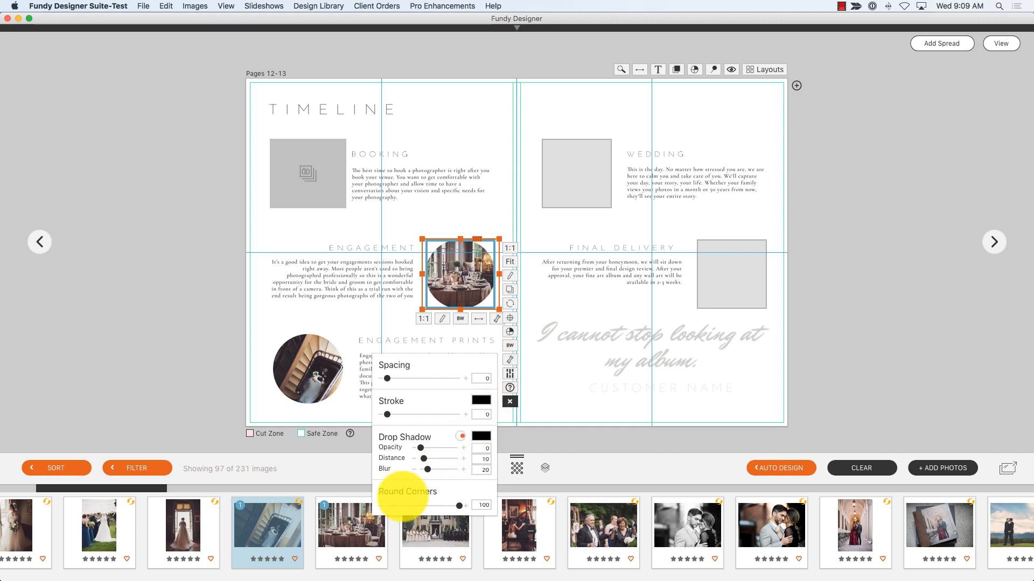
{"action": "mouse_move", "coordinate": [458, 506]}
{"action": "left_mouse_down"}
{"action": "mouse_move", "coordinate": [388, 506]}
{"action": "mouse_move", "coordinate": [472, 505]}
{"action": "left_mouse_up"}
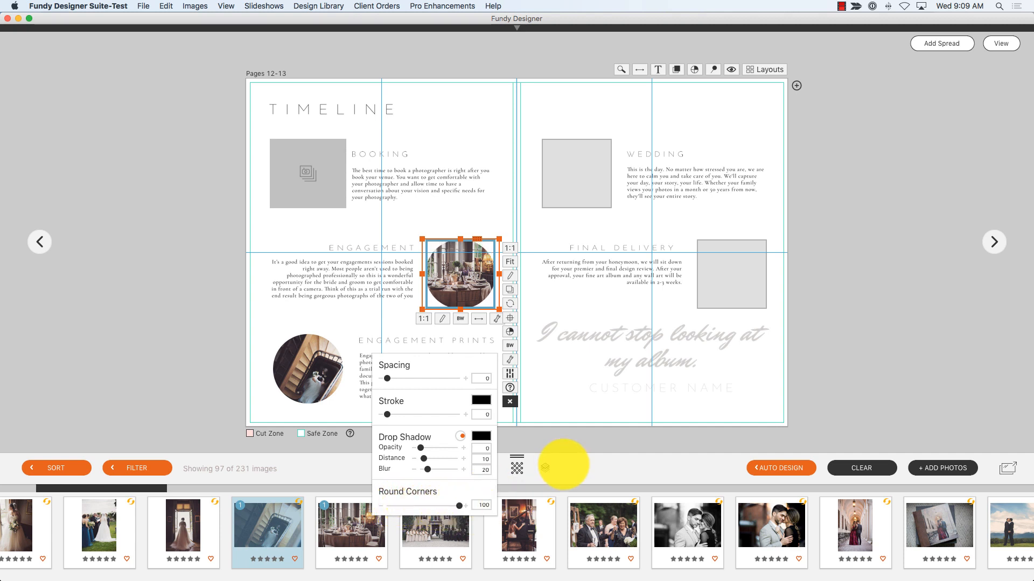
{"action": "left_click", "coordinate": [576, 431]}
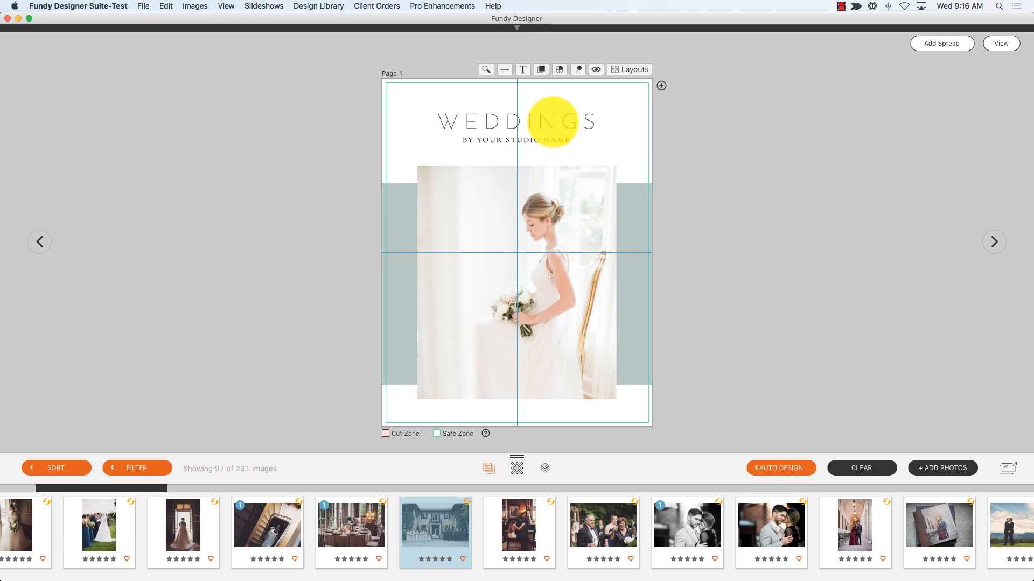
- Change the cover title to "WEDDING MAGAZINE"
{"action": "left_click", "coordinate": [553, 122]}
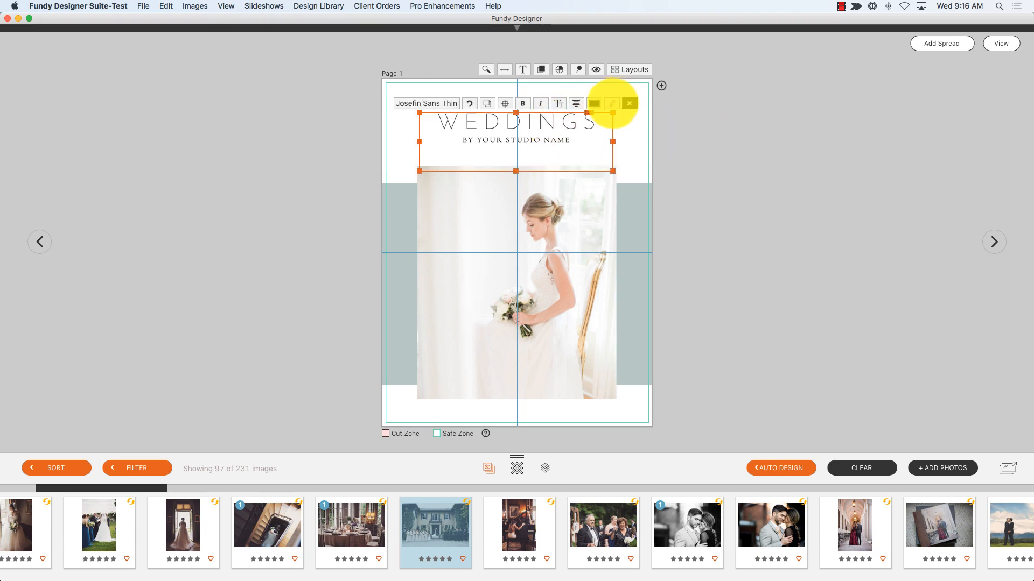
{"action": "left_click", "coordinate": [612, 103]}
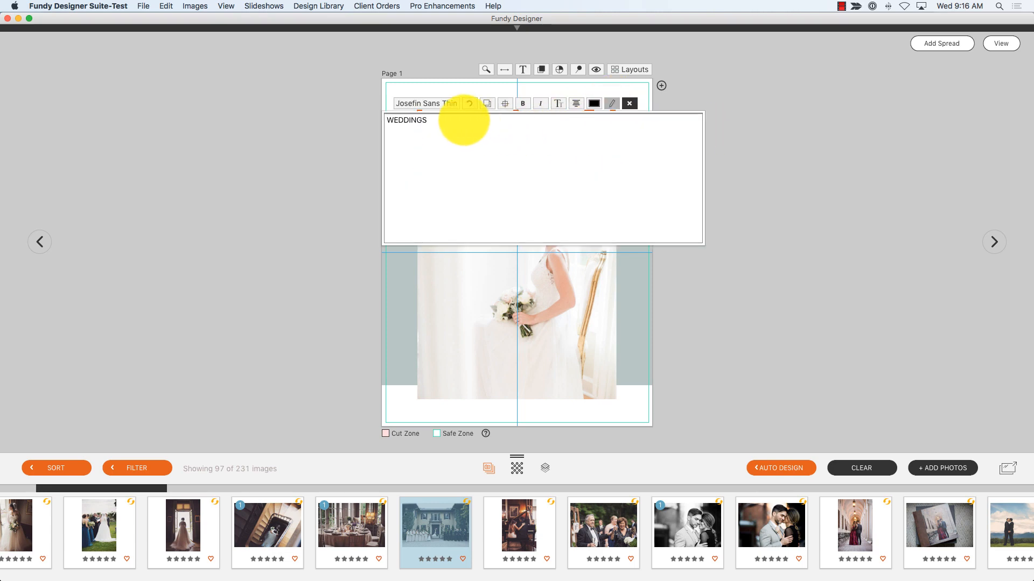
{"action": "key", "text": "BackSpace"}
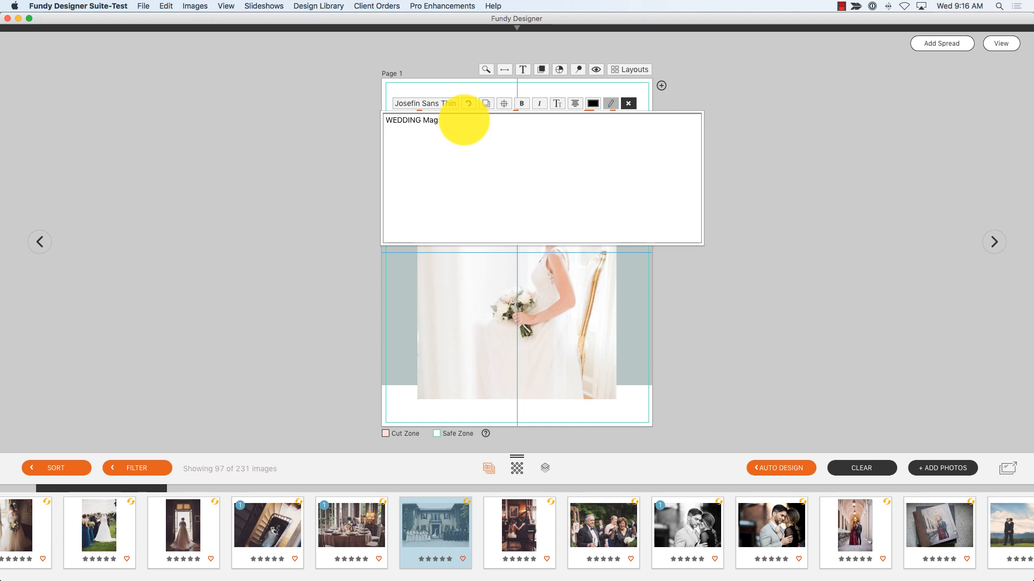
{"action": "type", "text": "MAGAZINE"}
{"action": "left_click", "coordinate": [743, 98]}
- Set the cover title's font size to 45 points, widen its letter spacing and slightly tighten its line spacing
{"action": "left_click", "coordinate": [561, 145]}
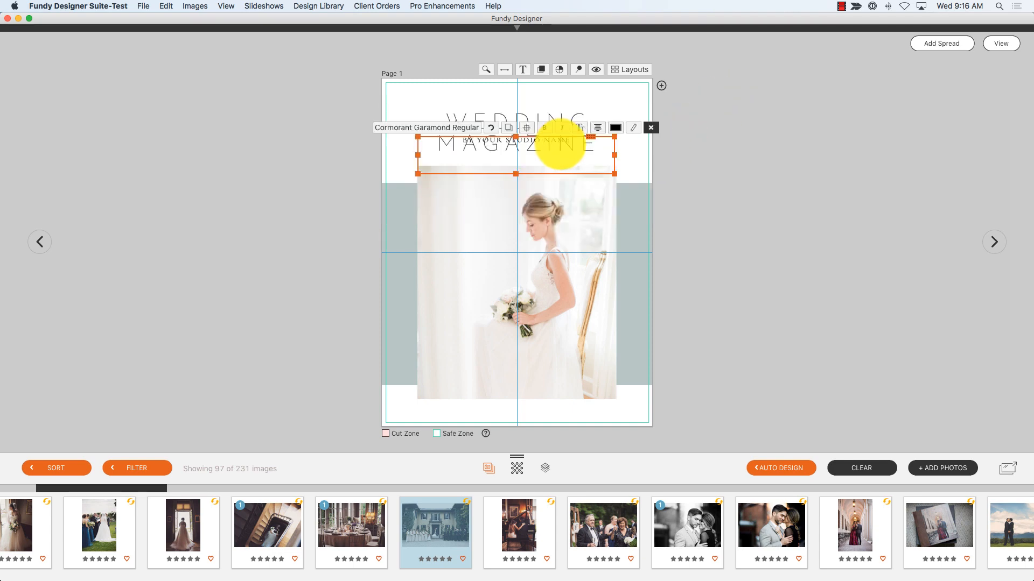
{"action": "left_click", "coordinate": [542, 114]}
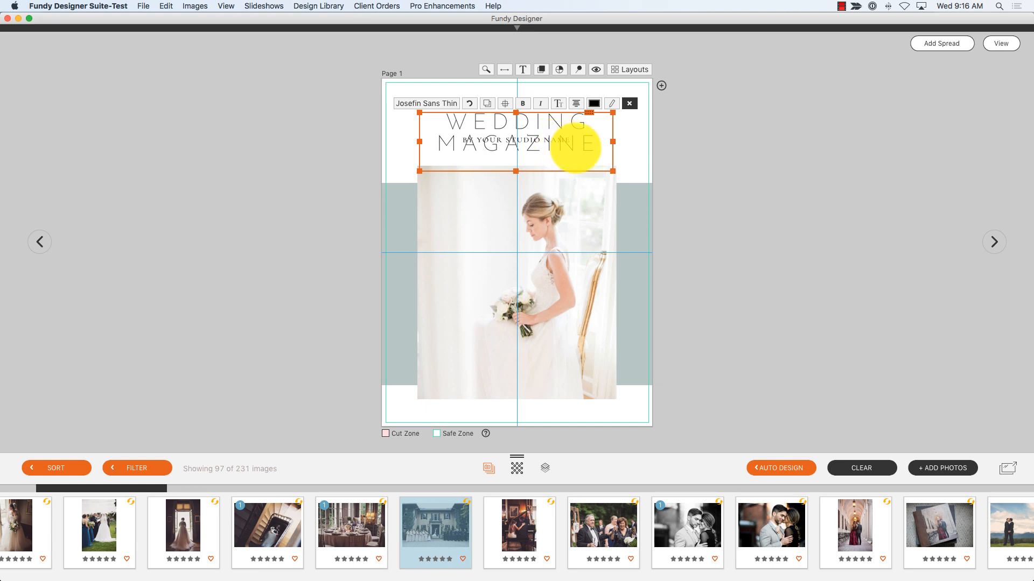
{"action": "left_click", "coordinate": [611, 104]}
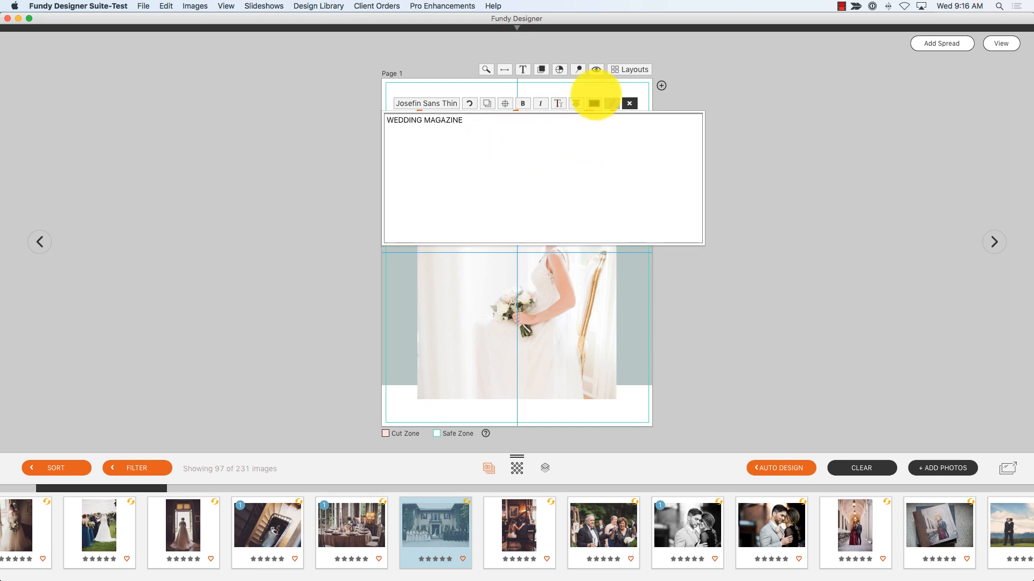
{"action": "left_click", "coordinate": [558, 103]}
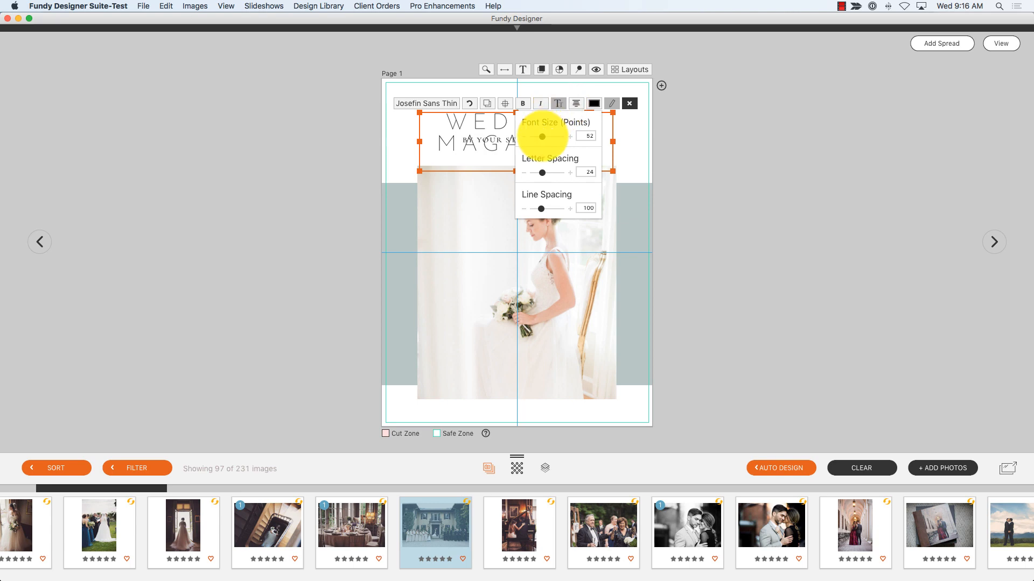
{"action": "left_click_drag", "start_coordinate": [542, 137], "coordinate": [540, 137]}
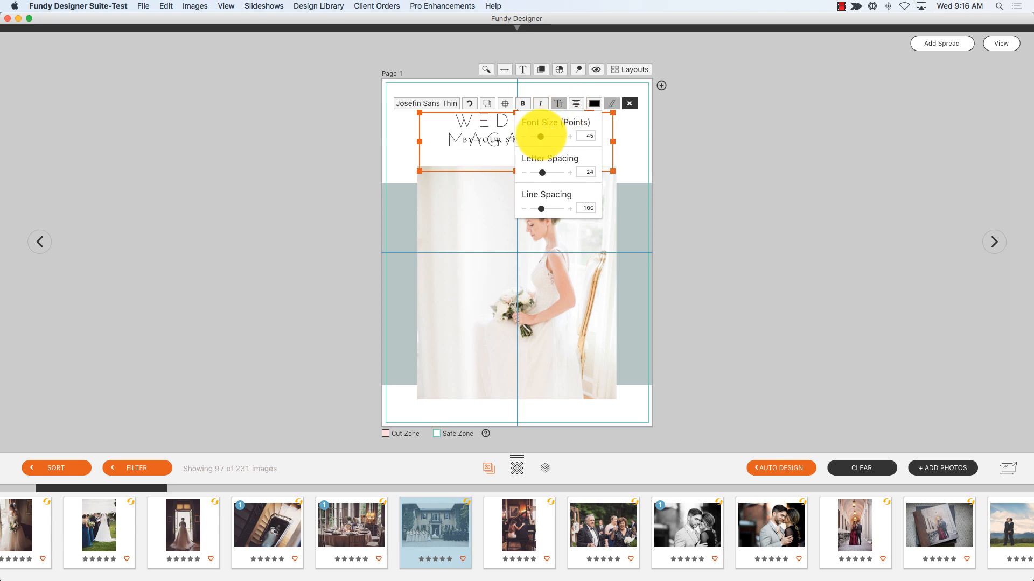
{"action": "left_click_drag", "start_coordinate": [541, 172], "coordinate": [547, 173]}
{"action": "left_click_drag", "start_coordinate": [541, 209], "coordinate": [540, 209]}
{"action": "left_click", "coordinate": [675, 185]}
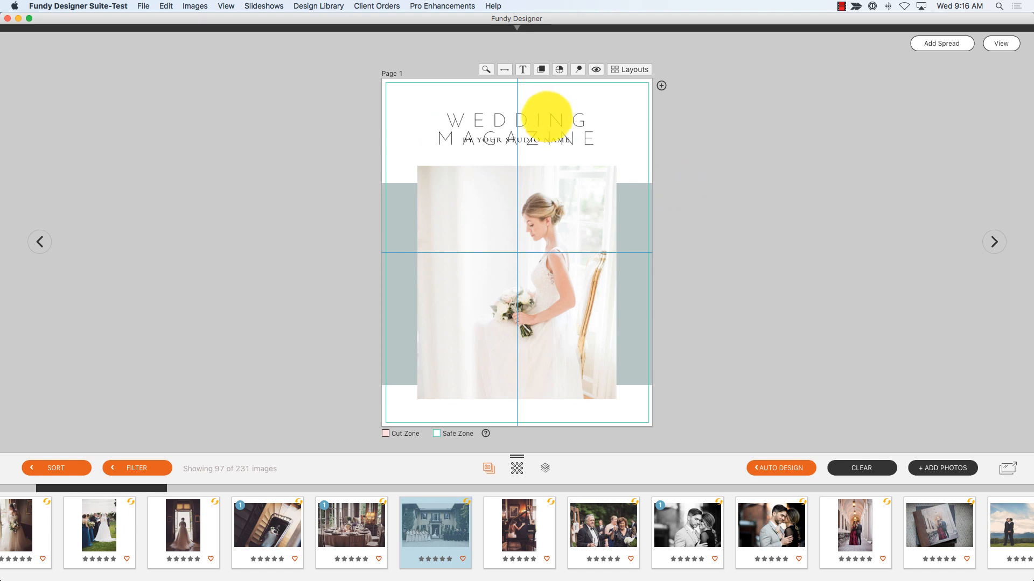
- Move the cover title up and the studio name line down so the two texts are clearly separated
{"action": "left_click", "coordinate": [546, 116]}
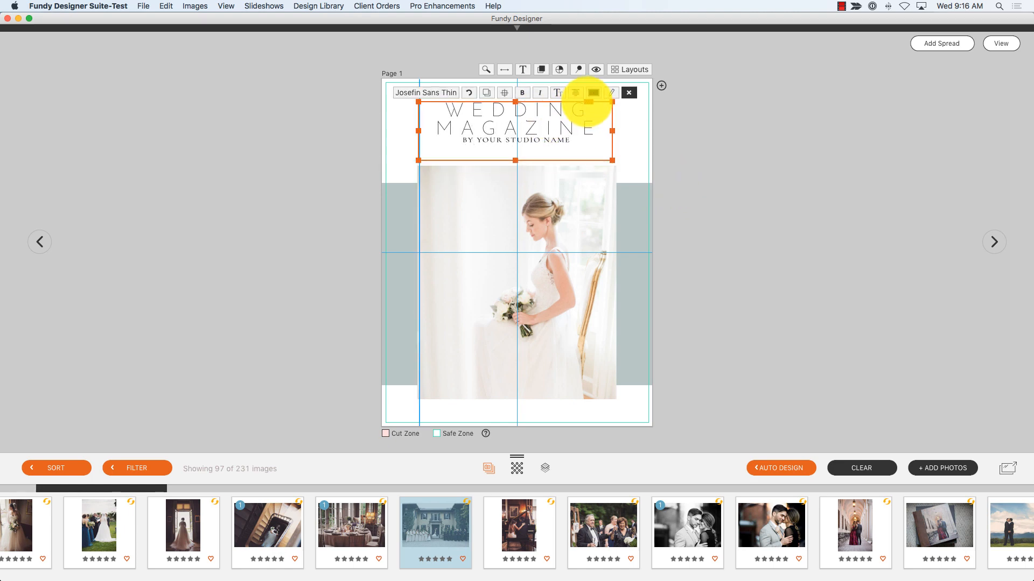
{"action": "left_click", "coordinate": [703, 143]}
{"action": "left_click", "coordinate": [557, 142]}
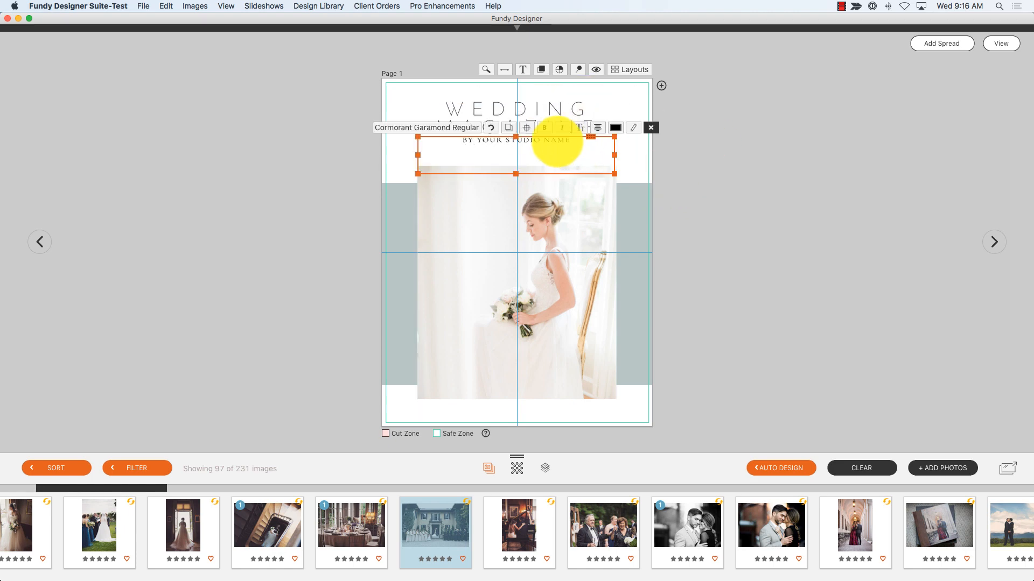
{"action": "left_click_drag", "start_coordinate": [590, 137], "coordinate": [591, 147]}
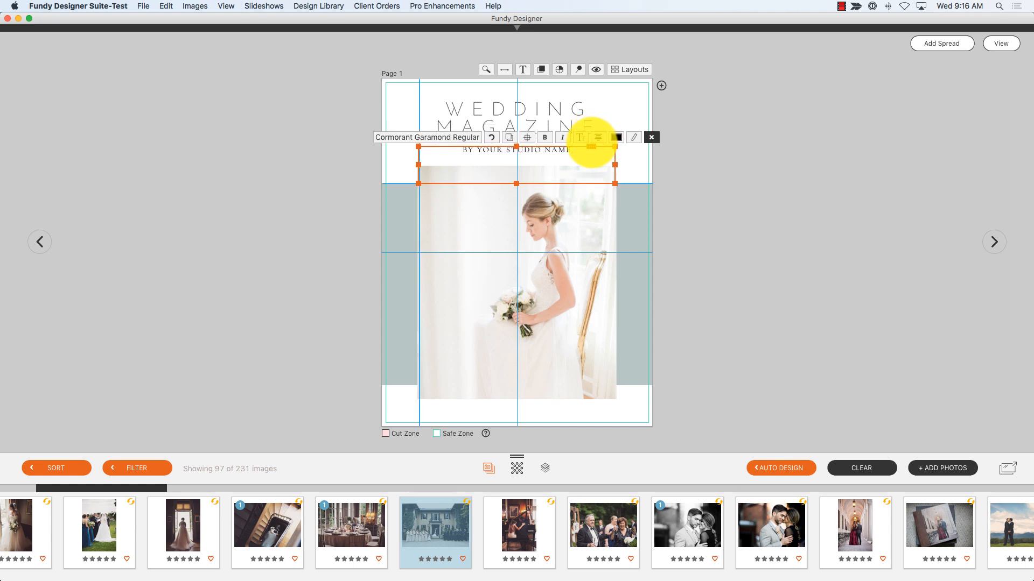
{"action": "left_click", "coordinate": [771, 177]}
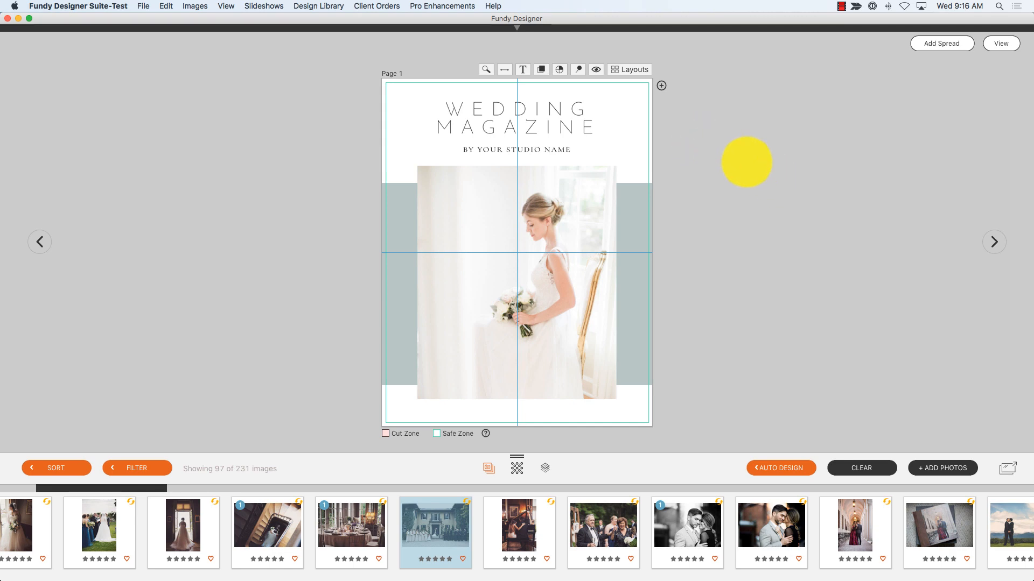
- Switch the cover's overlay from the cut and safe zone guides to the grid lines
{"action": "key", "text": "g"}
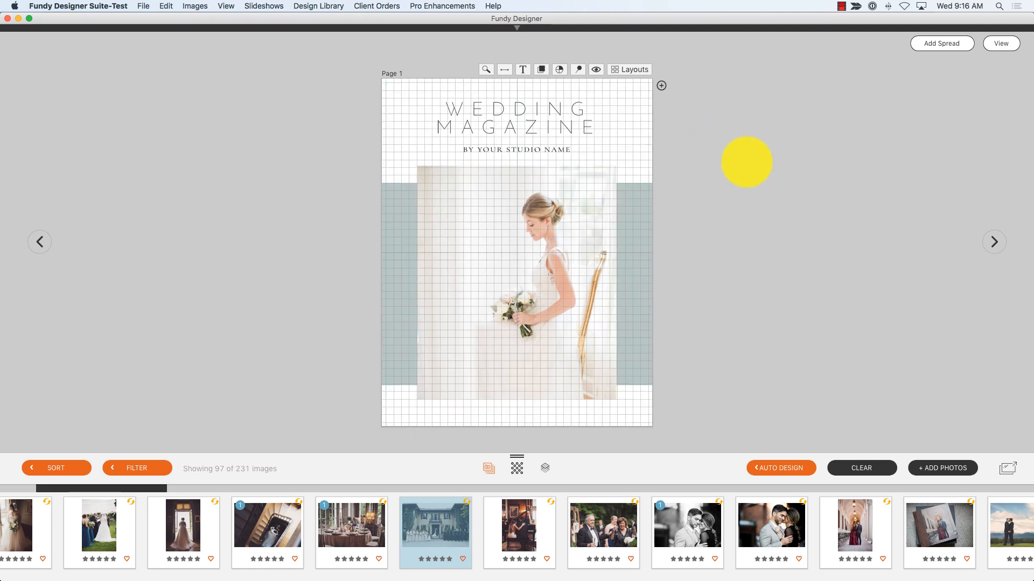
{"action": "key", "text": "g"}
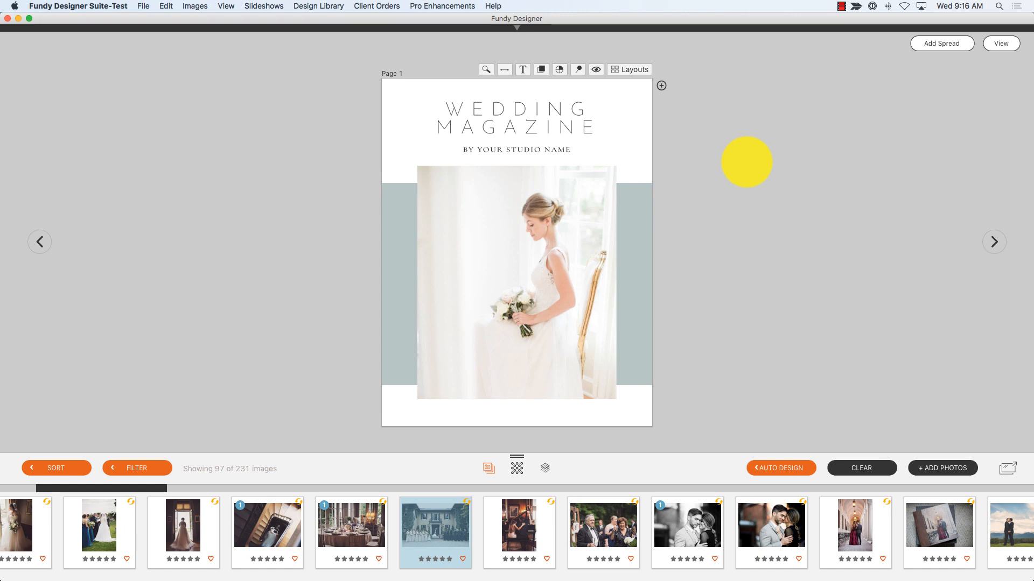
{"action": "key", "text": "g"}
{"action": "key", "text": "g"}
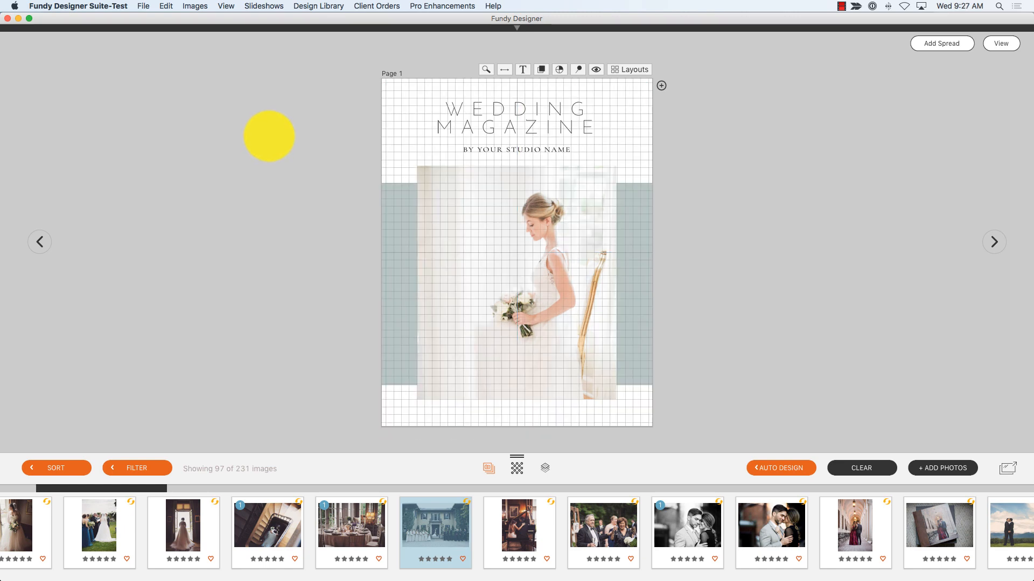
- Open the grid line setup and save the spacing as 0.25 in and 1 cm
{"action": "left_click", "coordinate": [228, 6]}
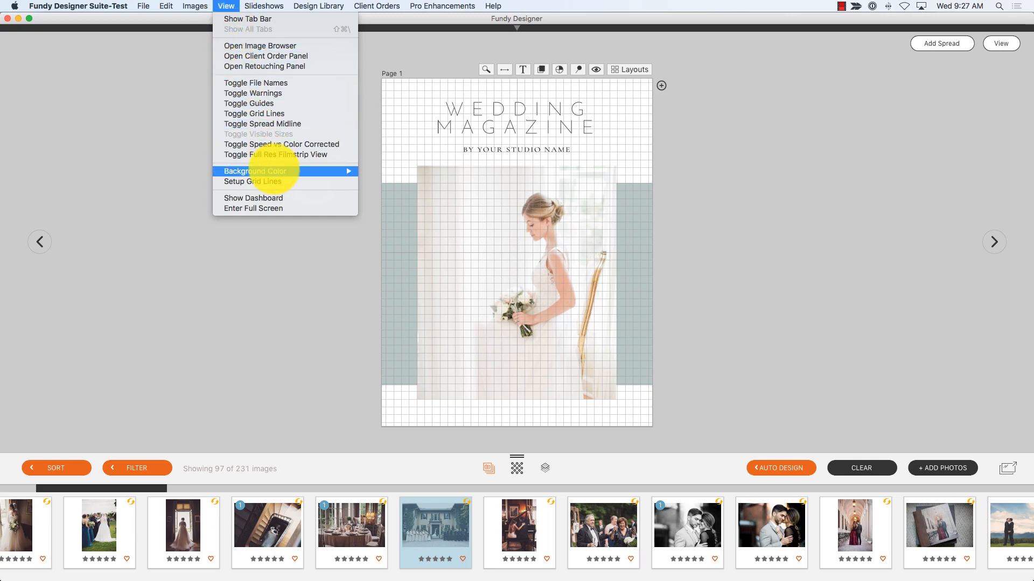
{"action": "left_click", "coordinate": [276, 180]}
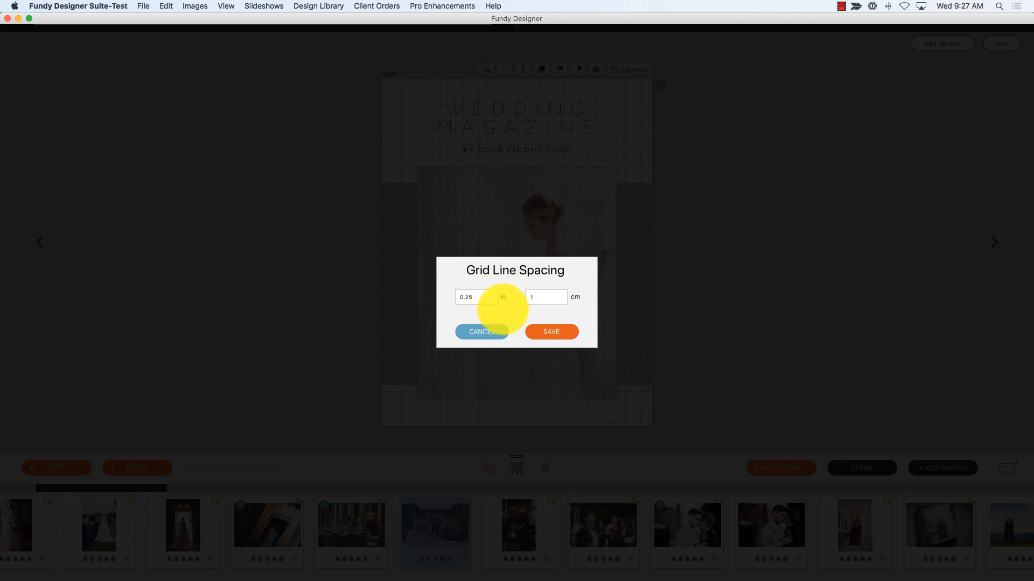
{"action": "left_click", "coordinate": [549, 331]}
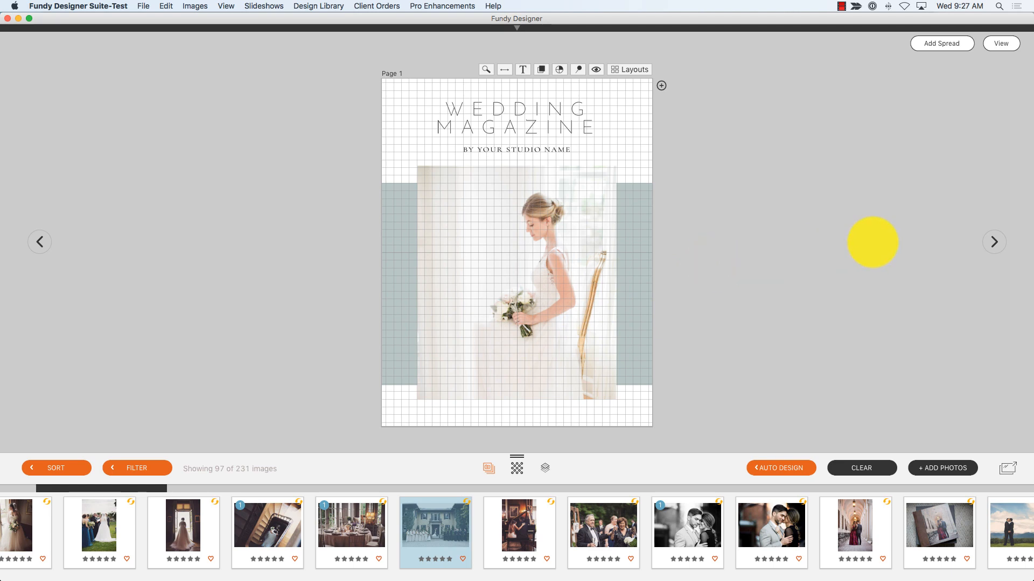
- Go to pages 2-3 and open the About Us paragraph's text and its font size settings
{"action": "left_click", "coordinate": [994, 243]}
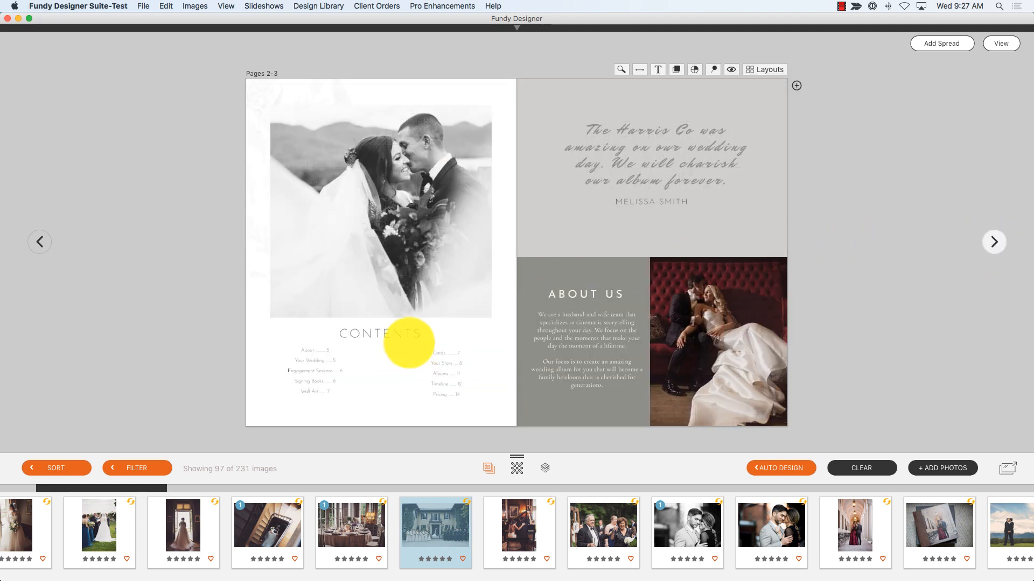
{"action": "left_click", "coordinate": [572, 338]}
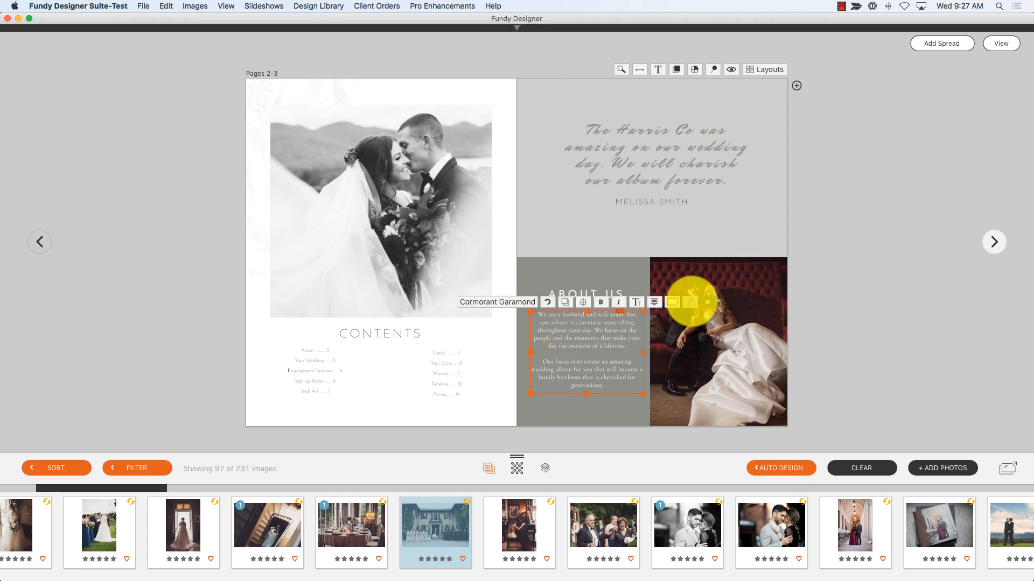
{"action": "left_click", "coordinate": [691, 302]}
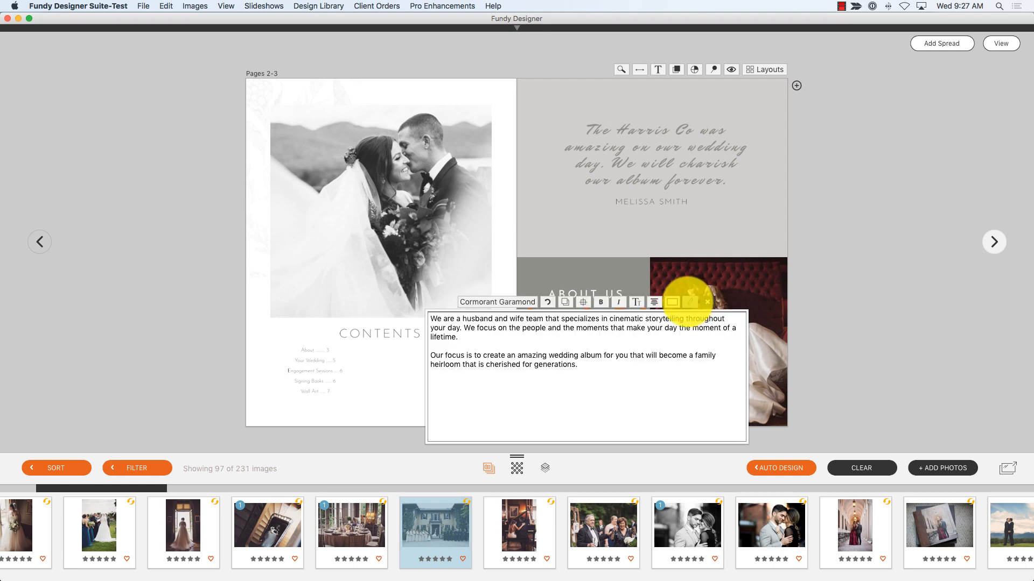
{"action": "left_click", "coordinate": [636, 302]}
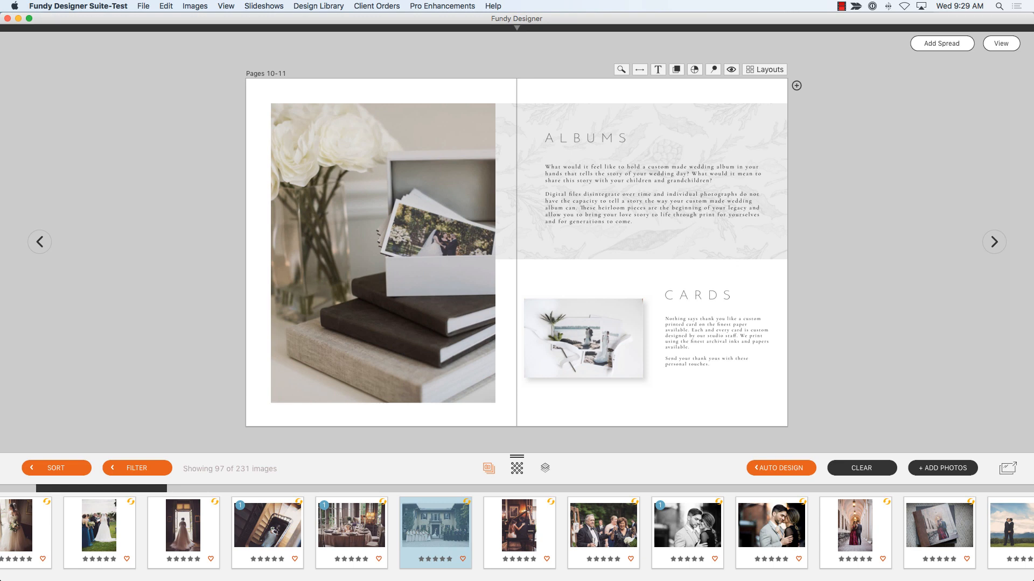
- On pages 10-11, extend the grey block behind the Albums text up to the page edge and down to just above the Cards heading
{"action": "left_click", "coordinate": [745, 241]}
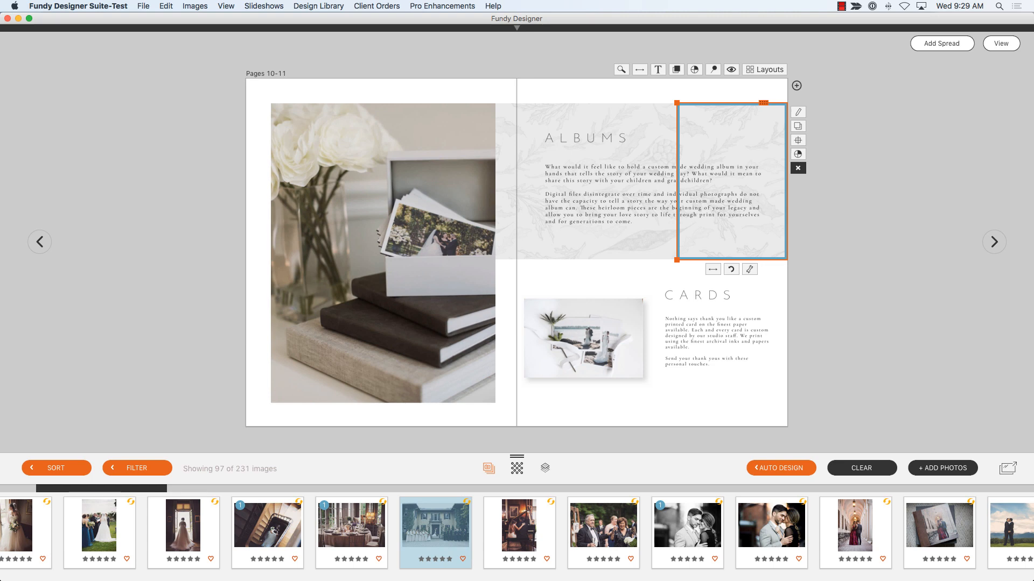
{"action": "key", "text": "Escape"}
{"action": "left_click", "coordinate": [746, 240]}
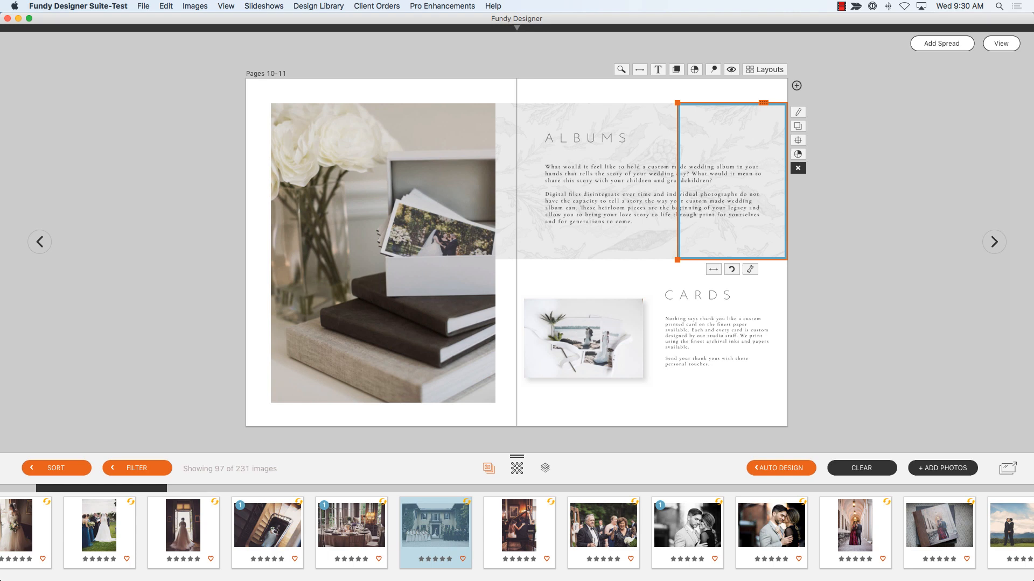
{"action": "left_click", "coordinate": [638, 241]}
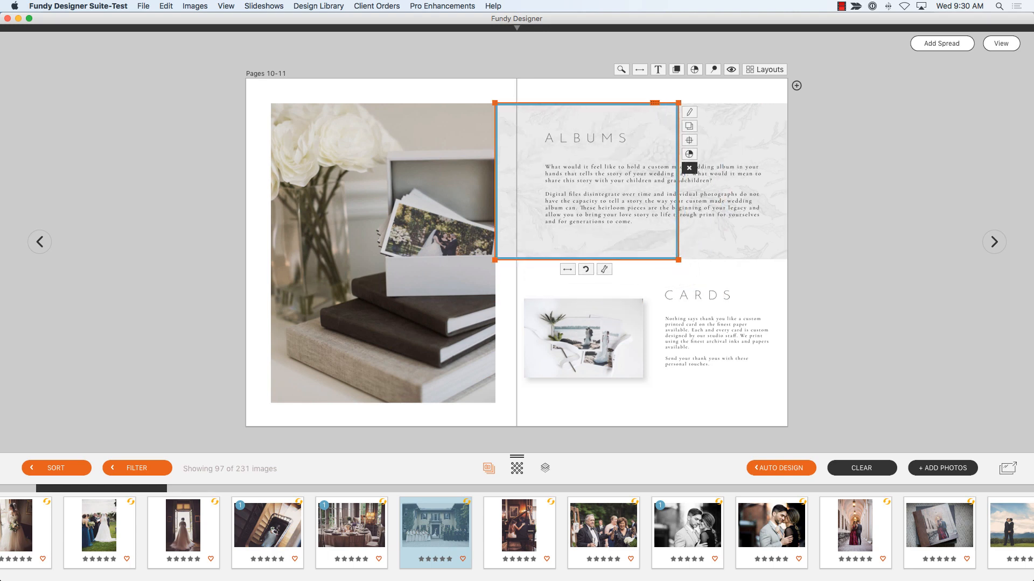
{"action": "left_click_drag", "start_coordinate": [654, 103], "coordinate": [640, 78]}
{"action": "left_click", "coordinate": [655, 119]}
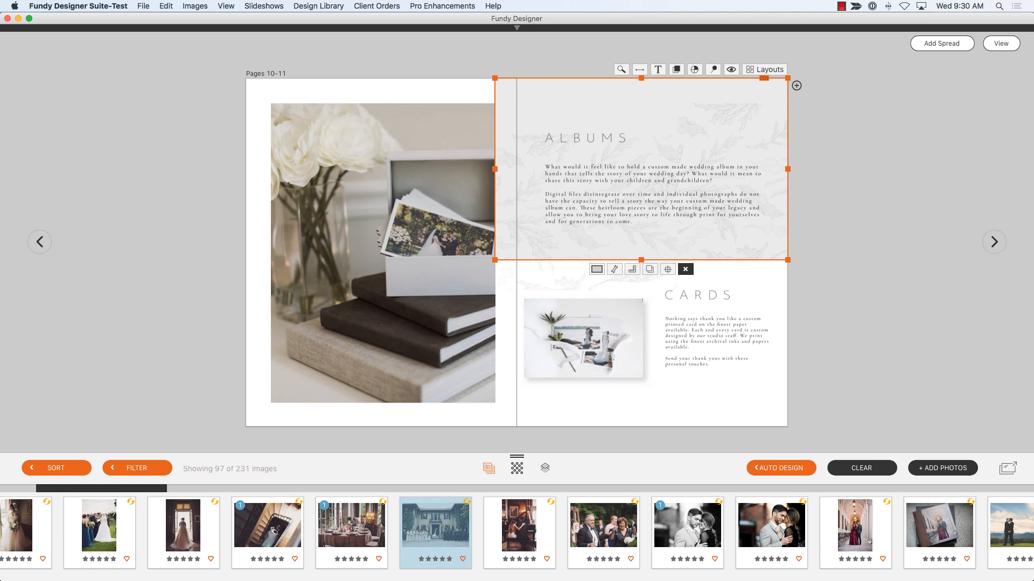
{"action": "left_click_drag", "start_coordinate": [641, 260], "coordinate": [640, 286]}
- Try to reposition and enlarge the leaf pattern images to cover the extended grey block behind the Albums text
{"action": "left_click", "coordinate": [724, 242]}
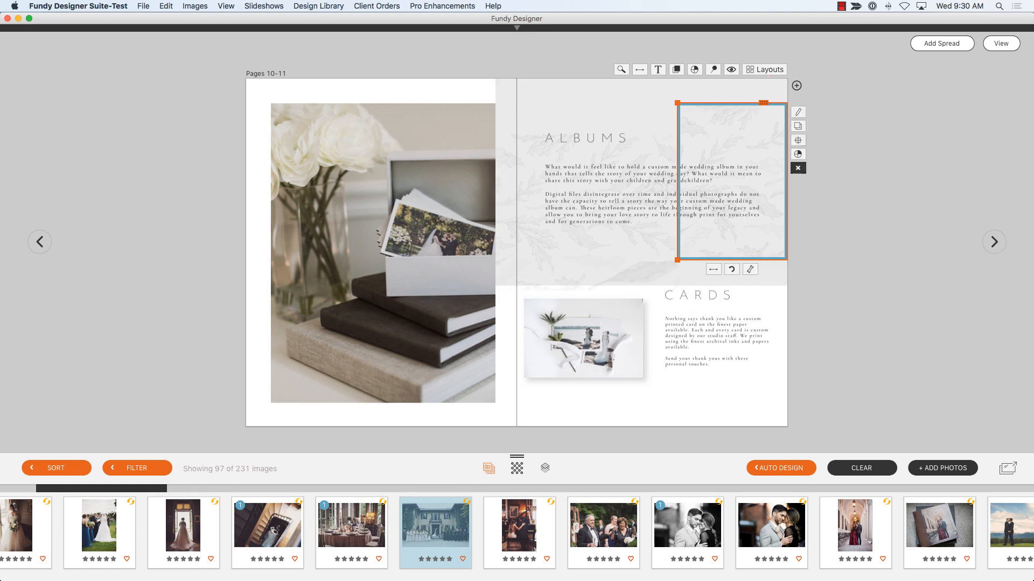
{"action": "left_click_drag", "start_coordinate": [724, 242], "coordinate": [585, 202]}
{"action": "left_click", "coordinate": [613, 258]}
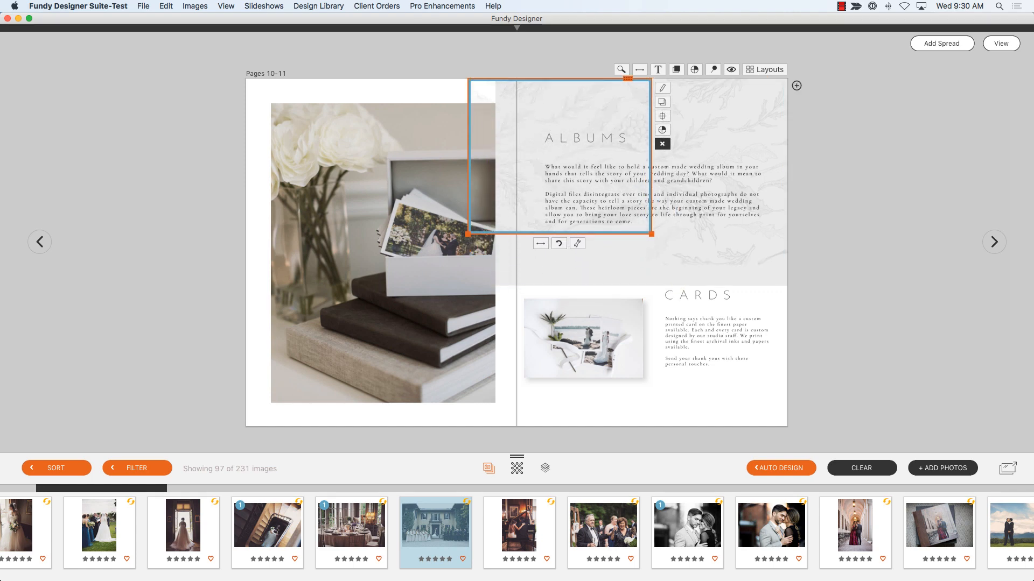
{"action": "left_click_drag", "start_coordinate": [467, 233], "coordinate": [407, 286]}
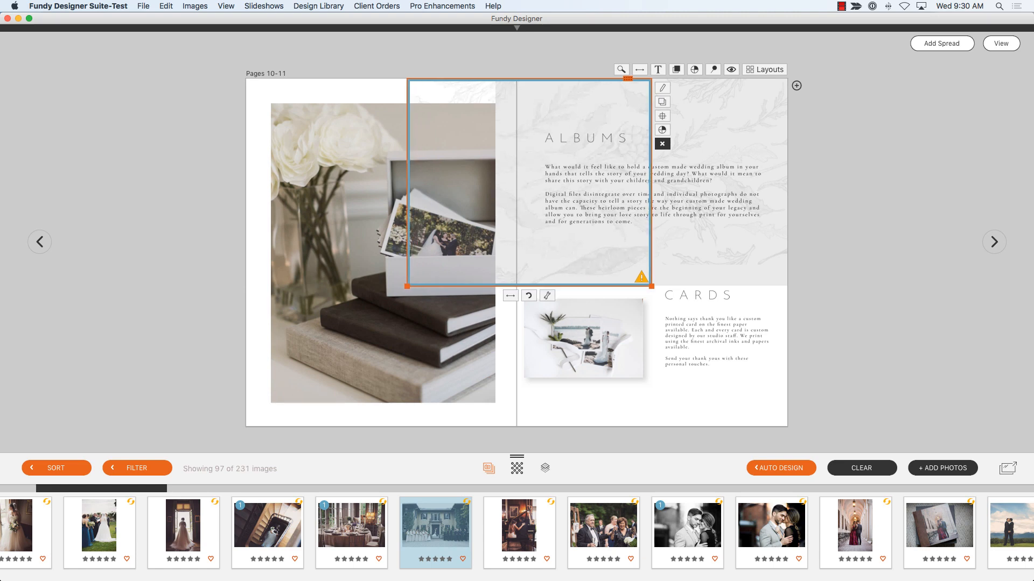
{"action": "key", "text": "Escape"}
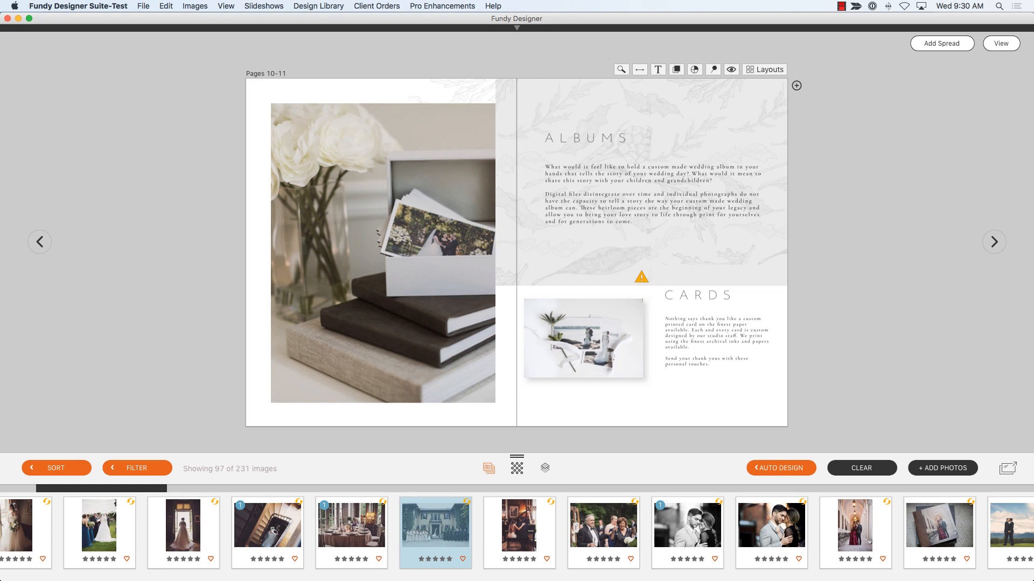
- Delete both leaf pattern images from the grey block behind the Albums text
{"action": "left_click", "coordinate": [570, 252]}
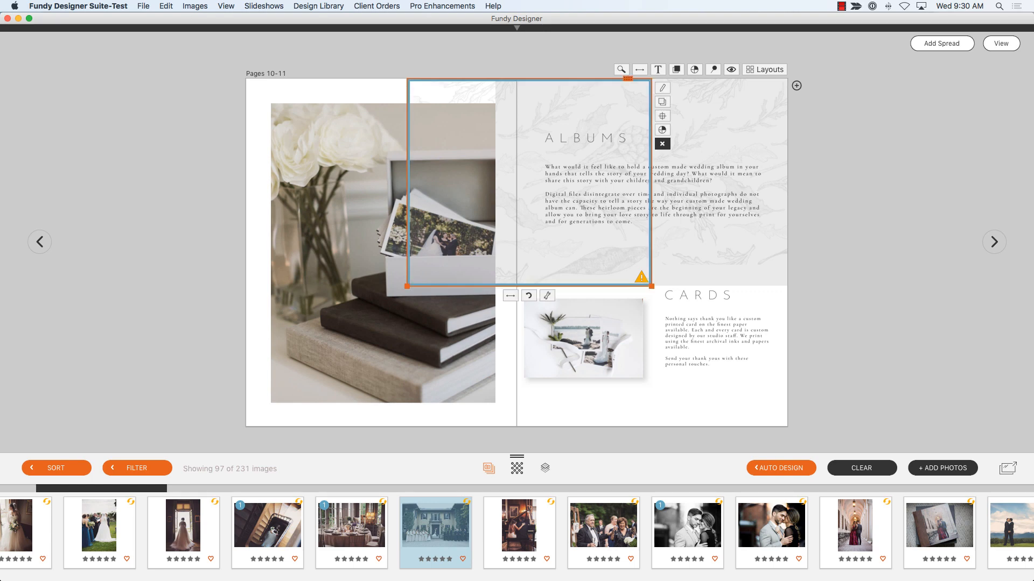
{"action": "key", "text": "Delete"}
{"action": "left_click", "coordinate": [716, 246]}
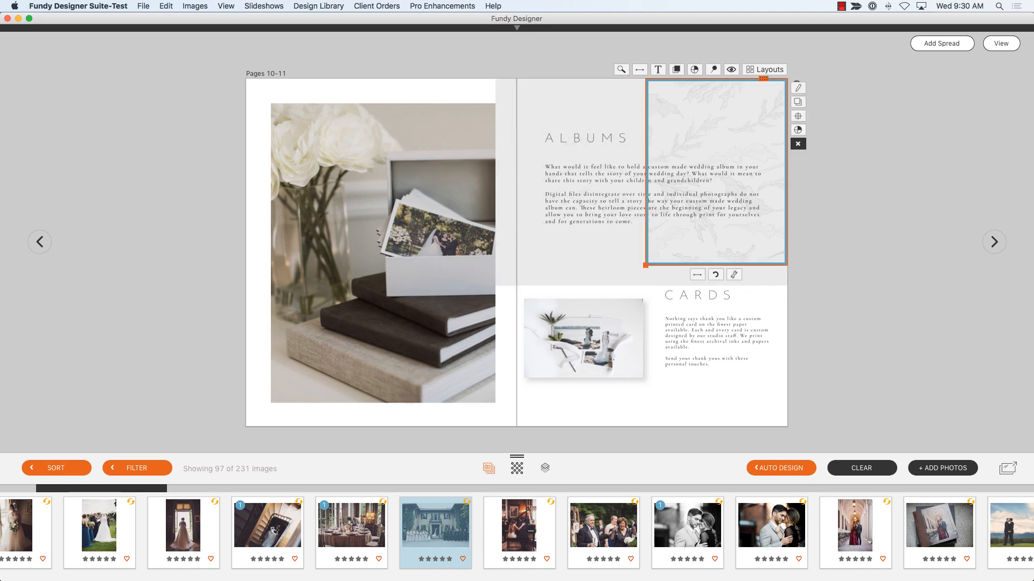
{"action": "key", "text": "Delete"}
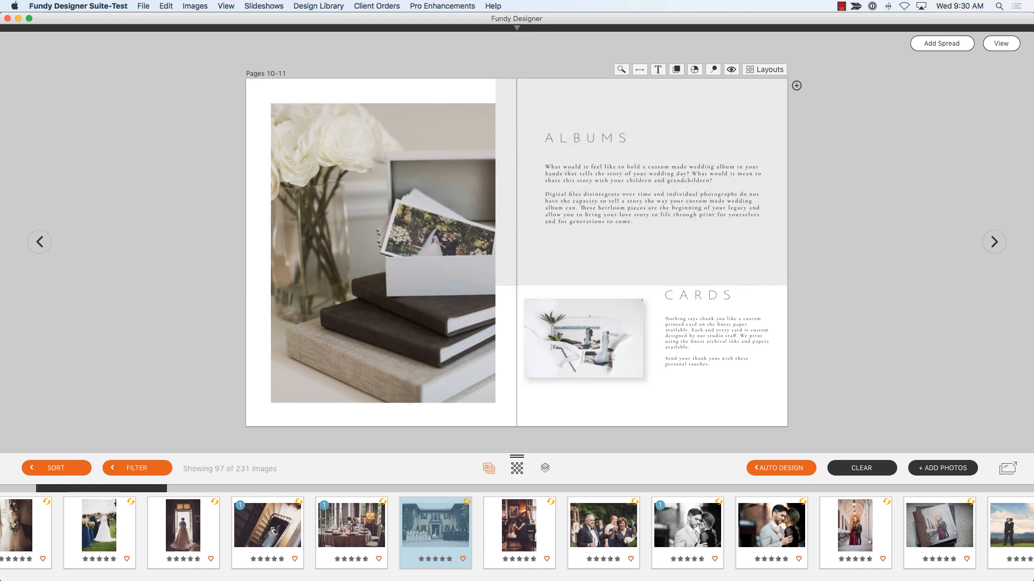
- Duplicate the grey Albums block, move the copy to the page corner above the album photo, and resize it to the photo's inner edge
{"action": "left_click", "coordinate": [694, 249]}
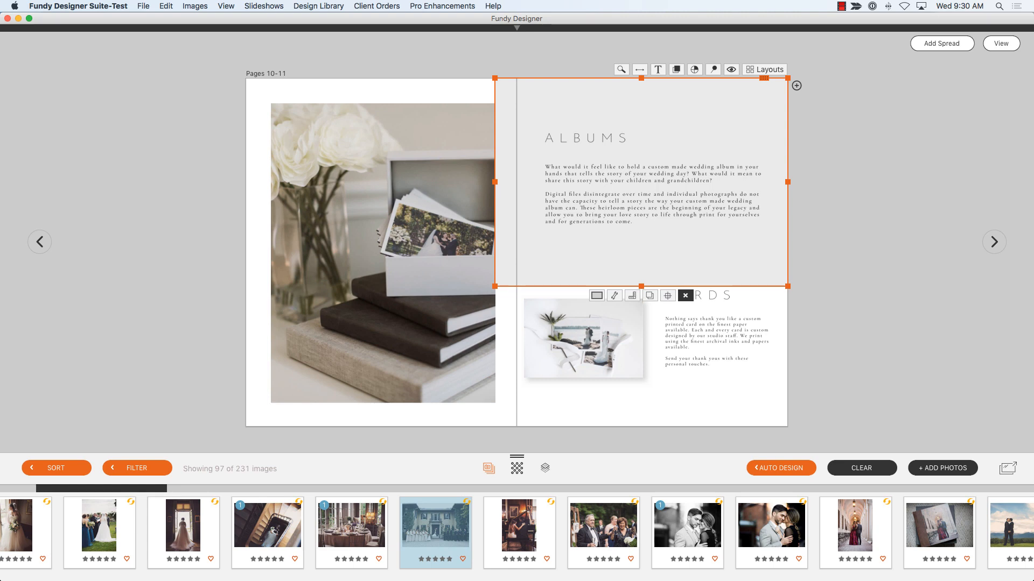
{"action": "left_click", "coordinate": [166, 6]}
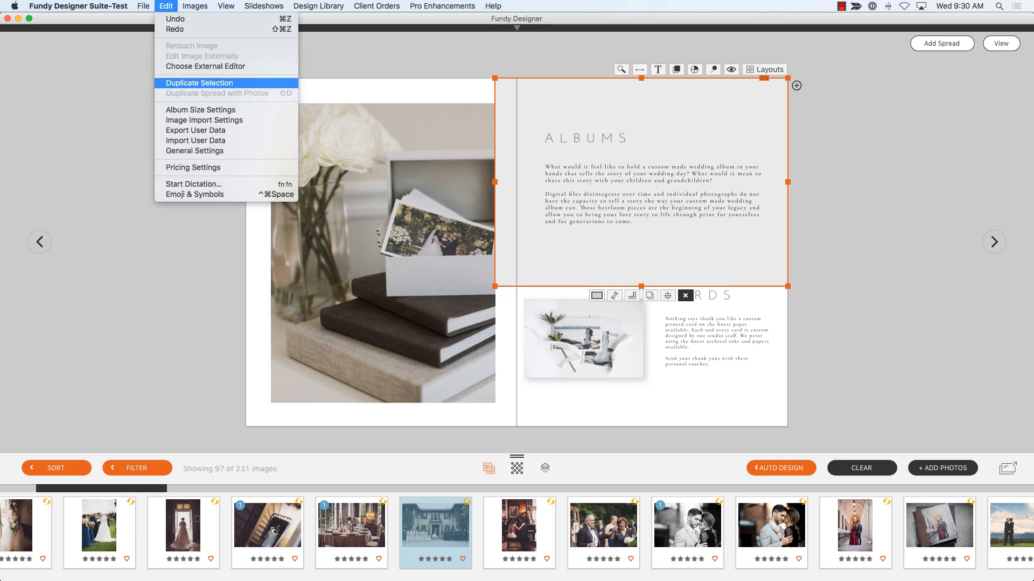
{"action": "left_click", "coordinate": [200, 83]}
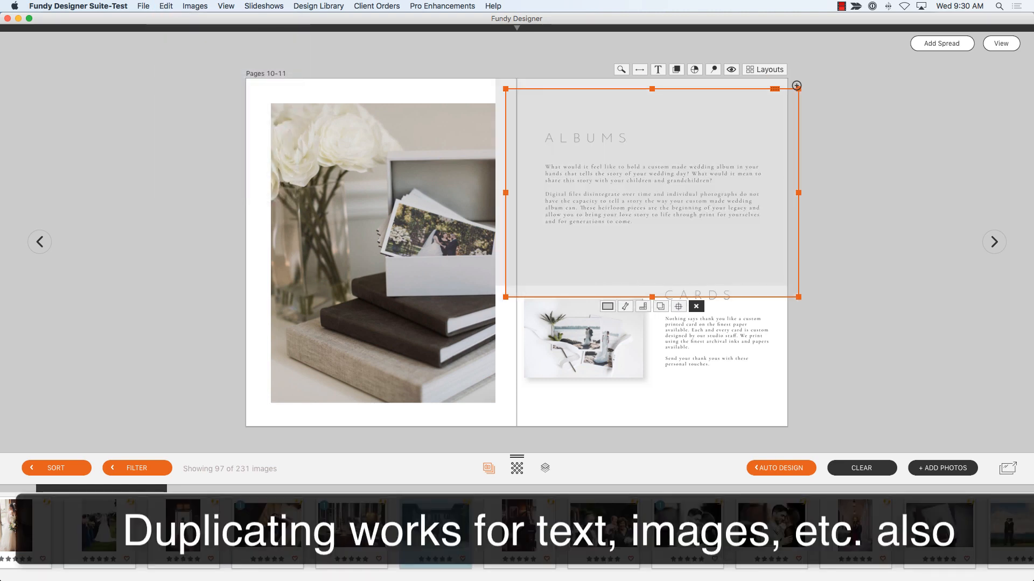
{"action": "left_click_drag", "start_coordinate": [652, 193], "coordinate": [392, 182]}
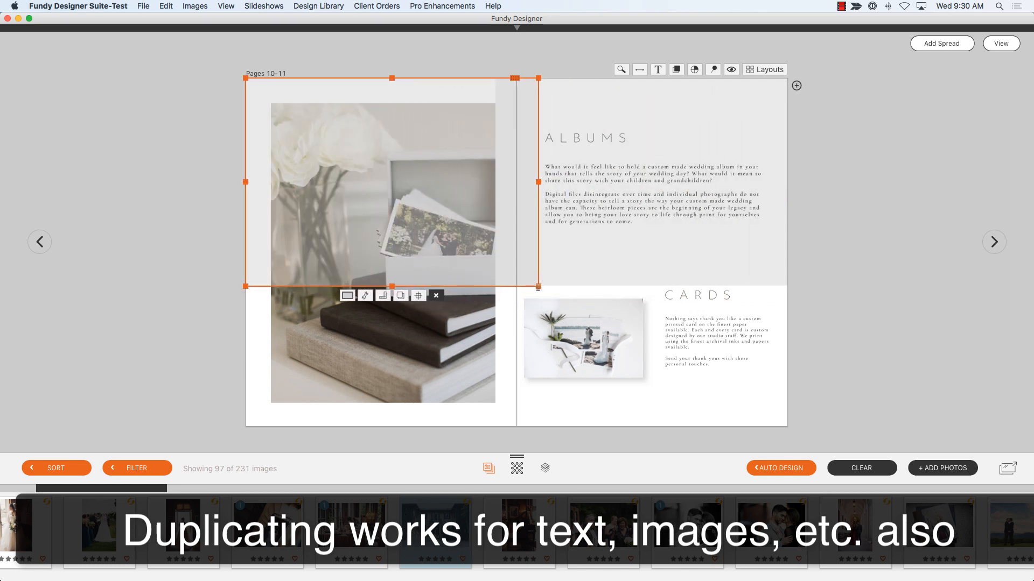
{"action": "left_click_drag", "start_coordinate": [538, 286], "coordinate": [495, 423]}
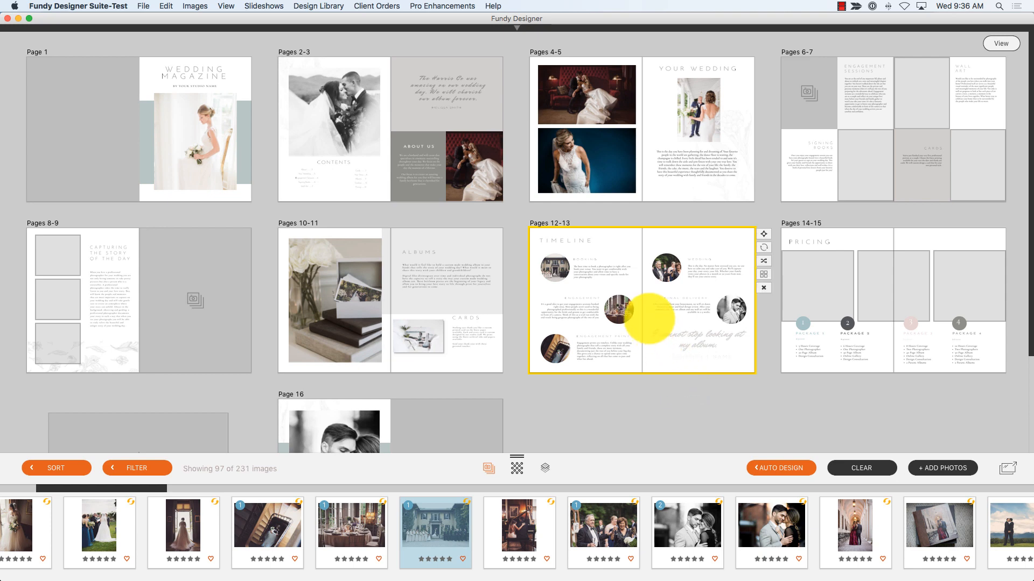
- Add a blank spread after the Timeline pages 12-13 and show the Wedding Magazine designs in the Design Library
{"action": "double_click", "coordinate": [649, 319]}
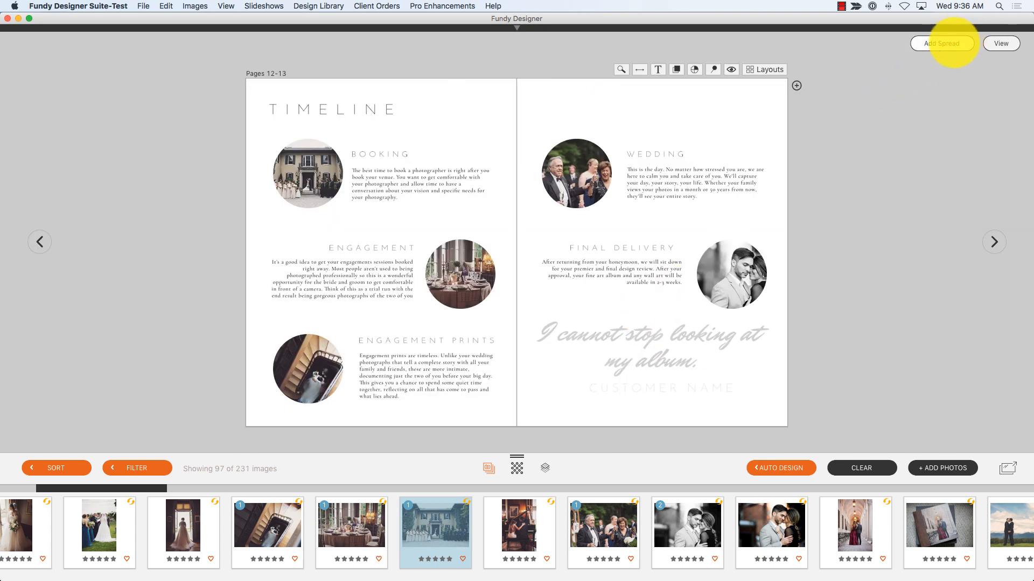
{"action": "left_click", "coordinate": [942, 43]}
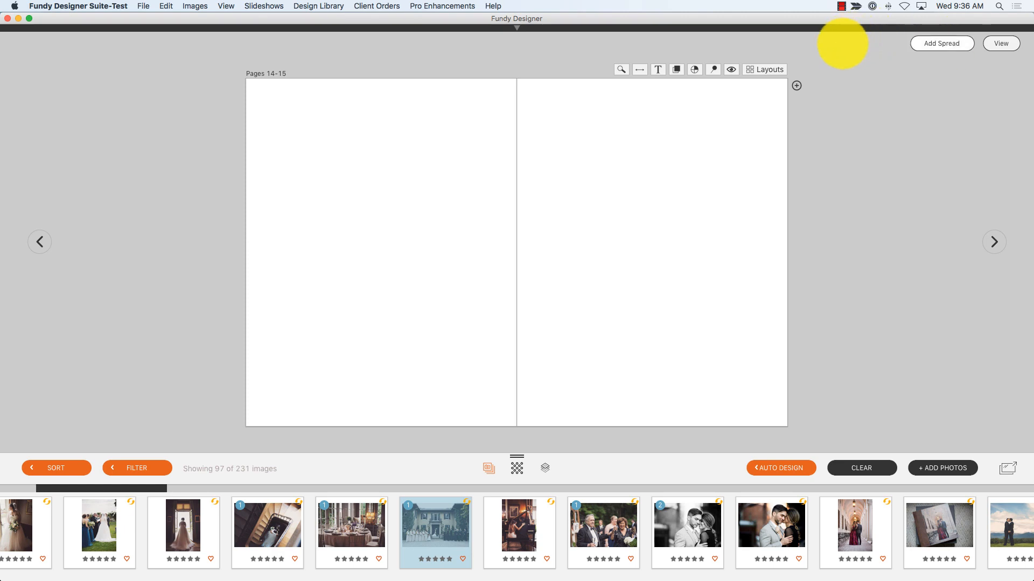
{"action": "left_click", "coordinate": [778, 69]}
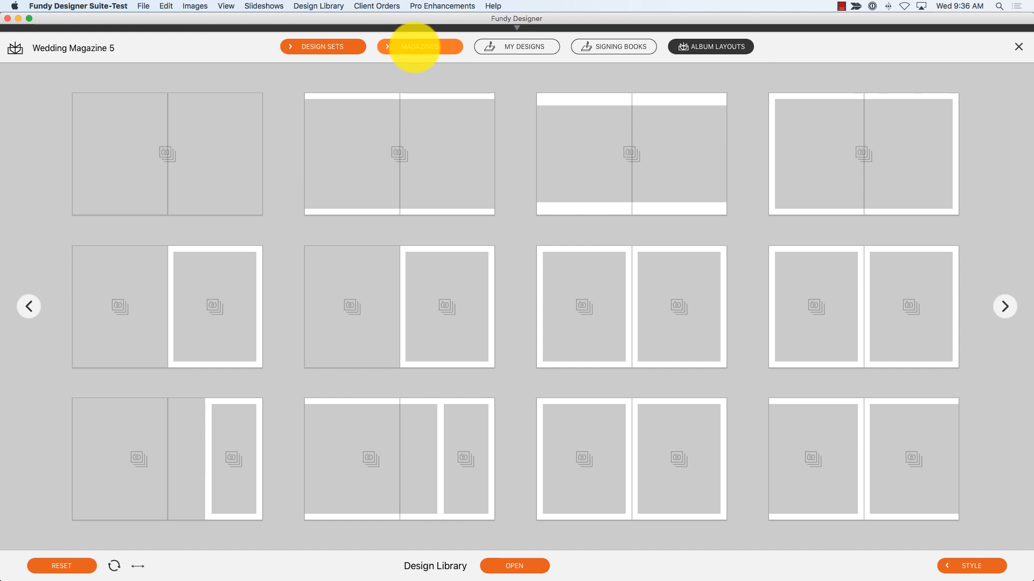
{"action": "left_click", "coordinate": [415, 48]}
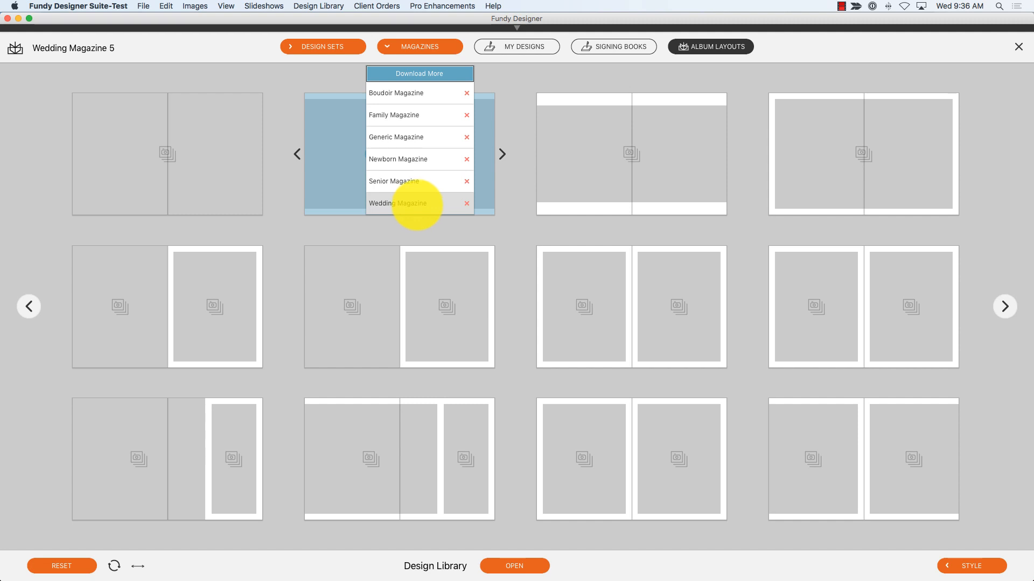
{"action": "left_click", "coordinate": [414, 204]}
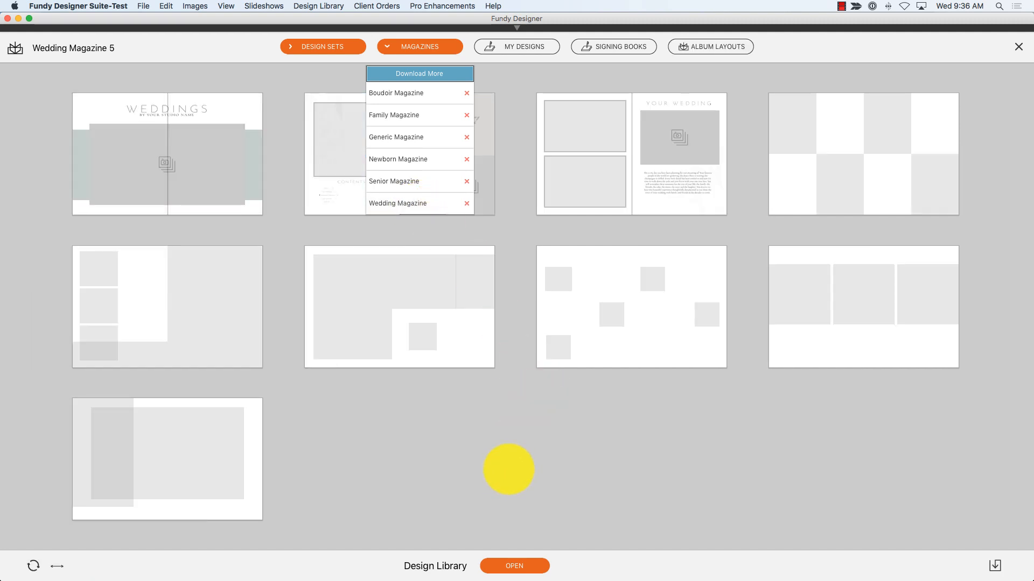